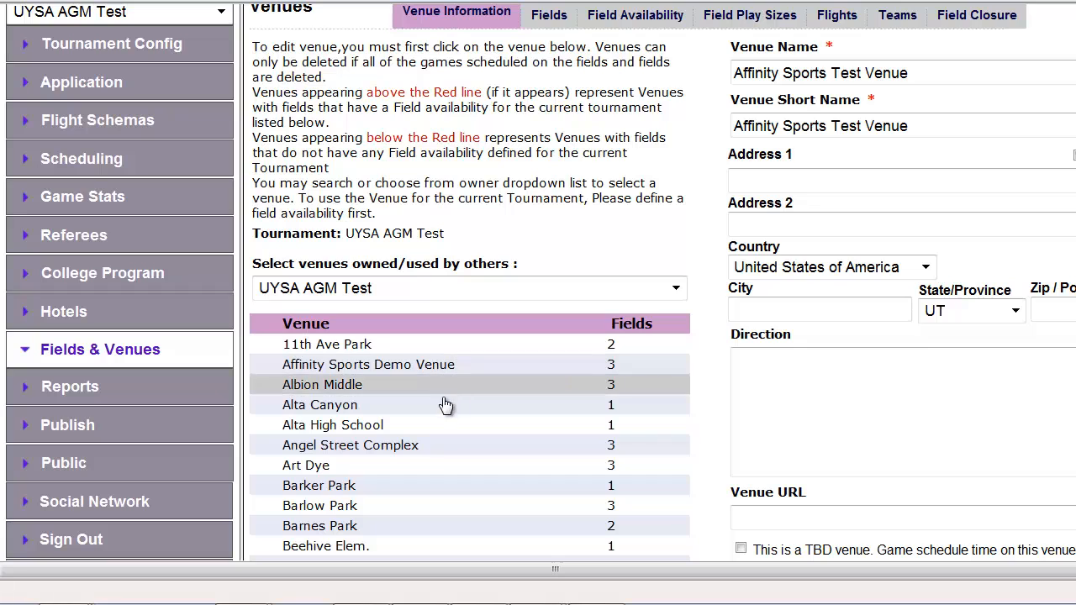
# Select Affinity Sports Test Venue, owned by Utah Youth Soccer Association, from the list of venues.
pyautogui.scroll(-1, 438, 471)
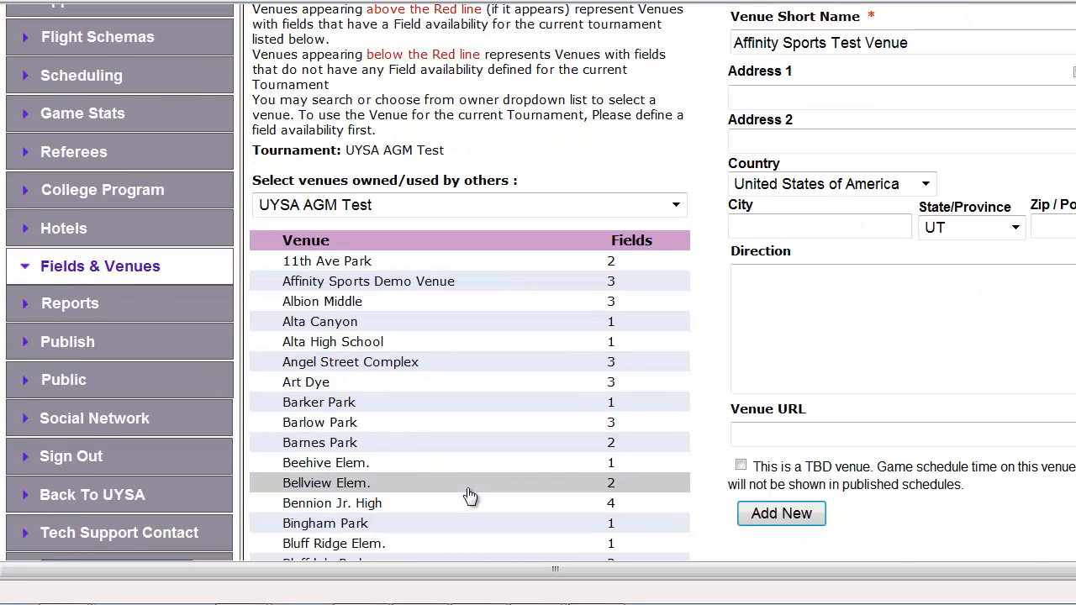
pyautogui.scroll(2, 469, 499)
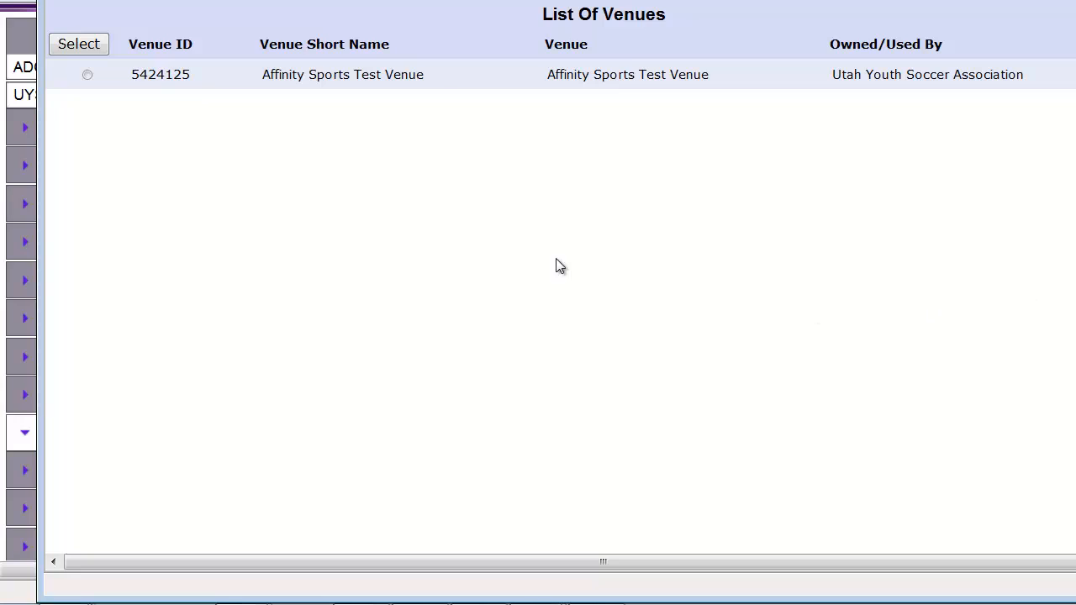
pyautogui.click(87, 77)
pyautogui.click(79, 44)
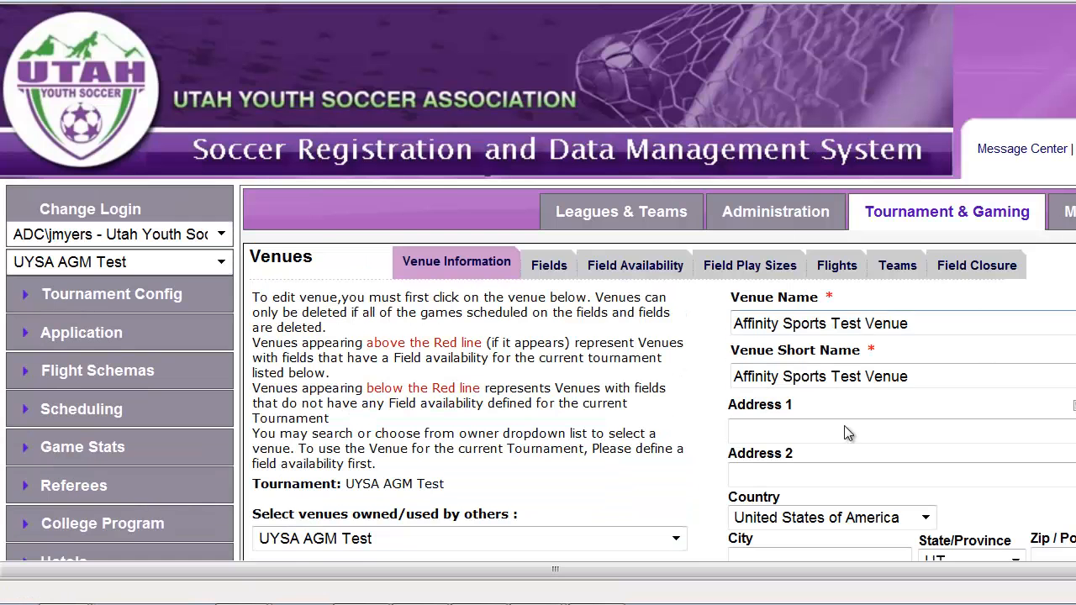
# Review the venue information form, including the venue name, short name, address, direction and URL fields.
pyautogui.scroll(-1, 888, 465)
pyautogui.click(801, 241)
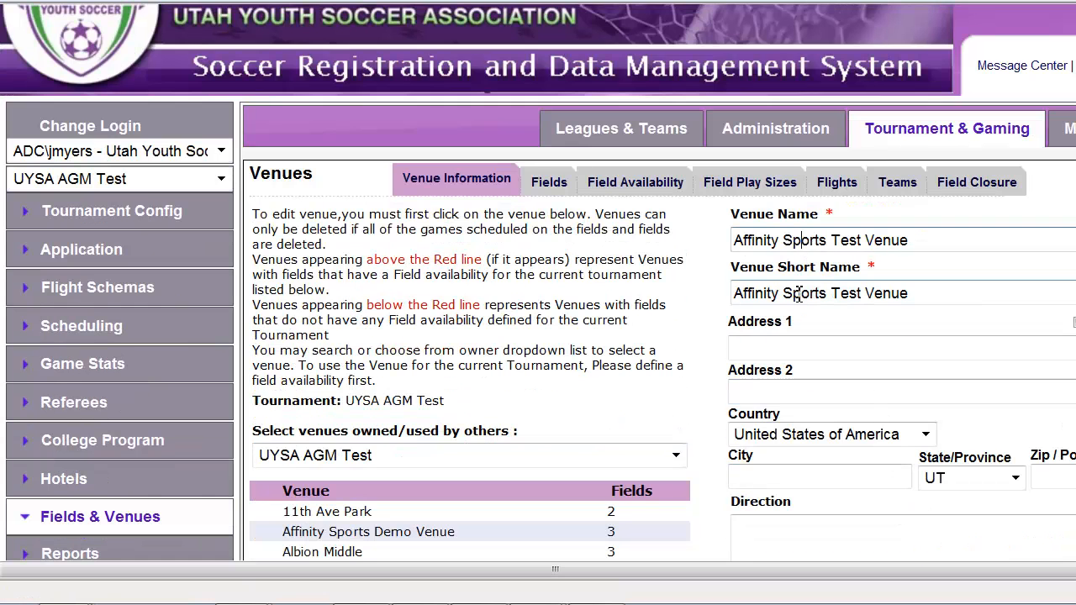
pyautogui.click(798, 295)
pyautogui.scroll(-2, 804, 336)
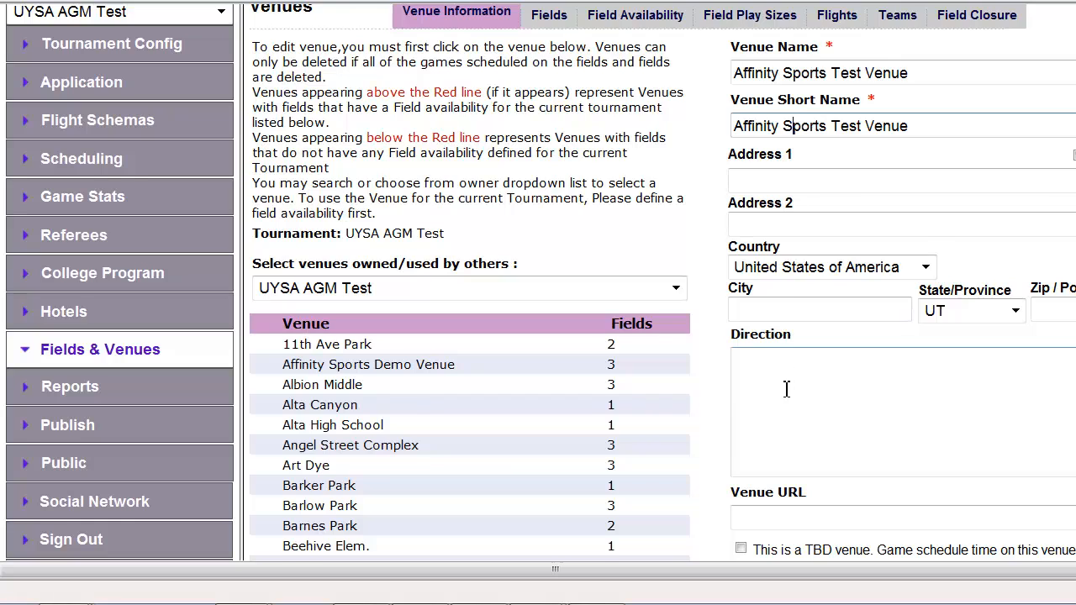
pyautogui.scroll(-1, 782, 311)
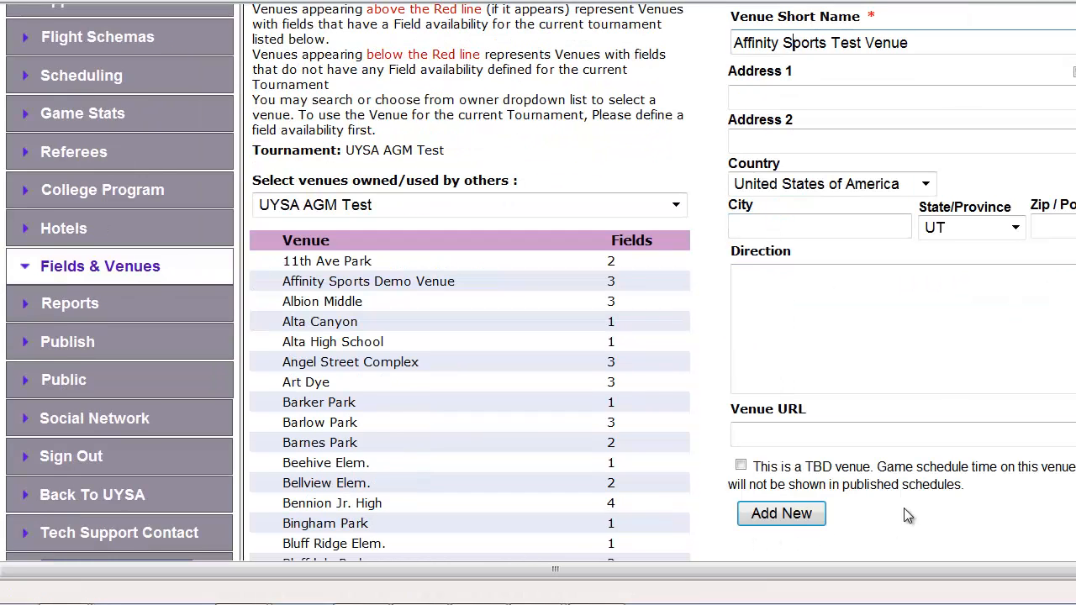
pyautogui.scroll(1, 904, 508)
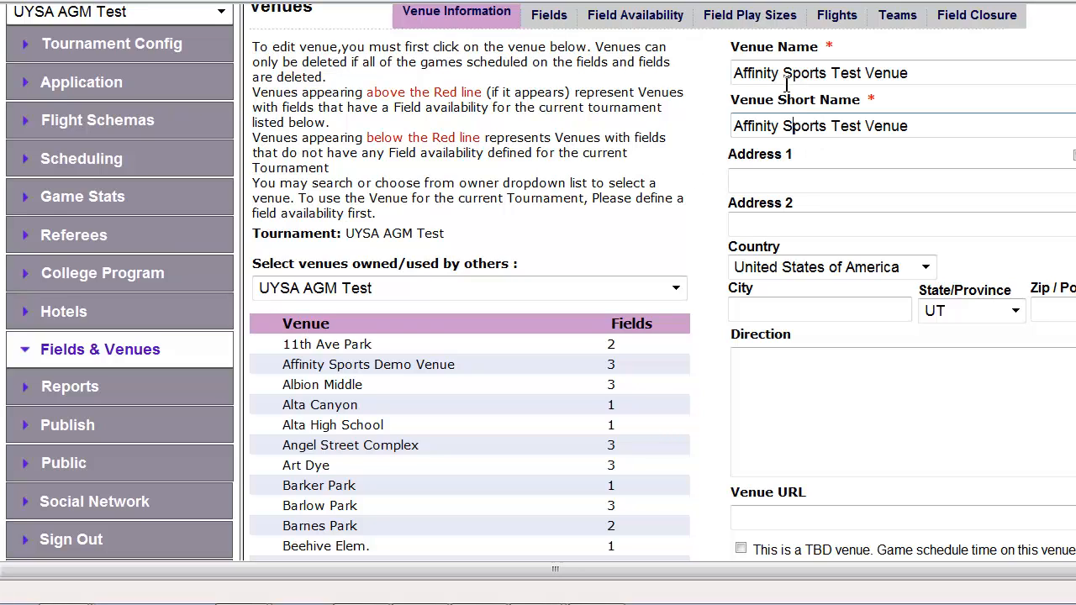
pyautogui.scroll(2, 670, 192)
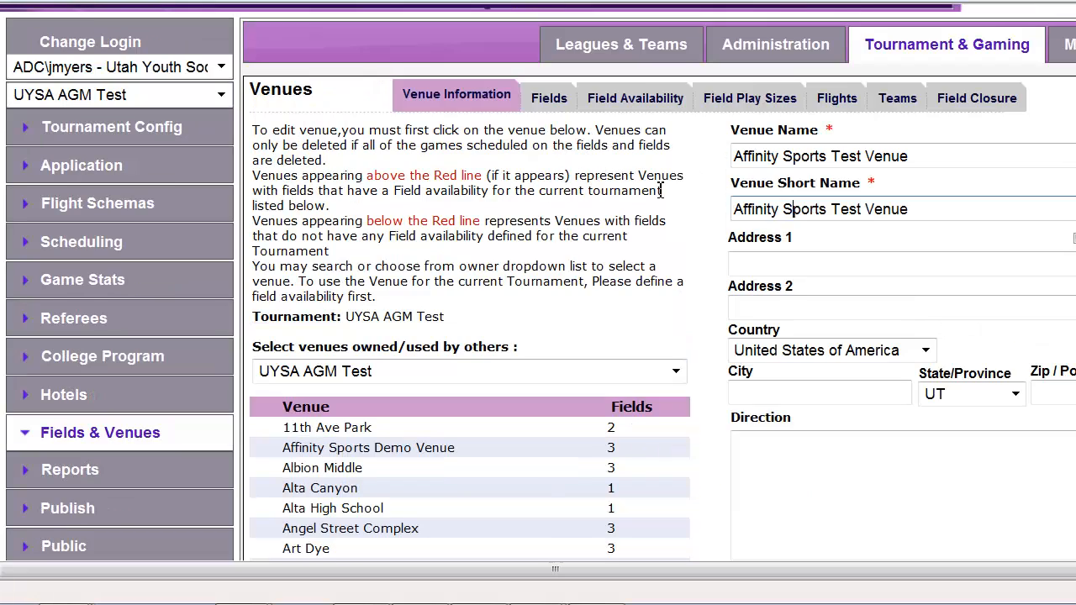
# Open the field availability of Affinity Sports Test Venue and select the first field, Affinity Sports Test Field.
pyautogui.click(636, 107)
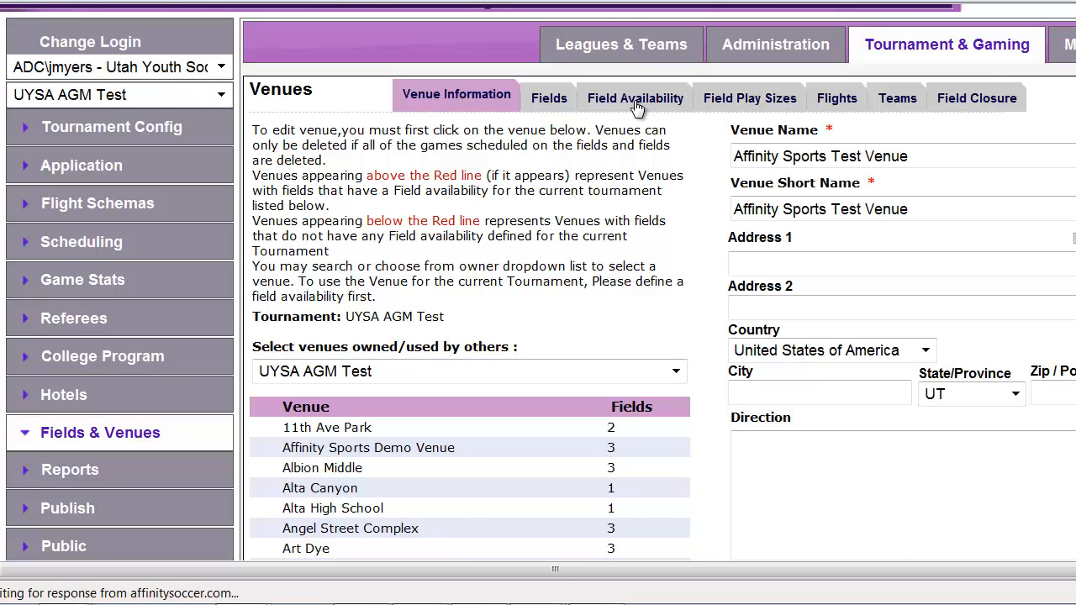
pyautogui.scroll(-2, 687, 382)
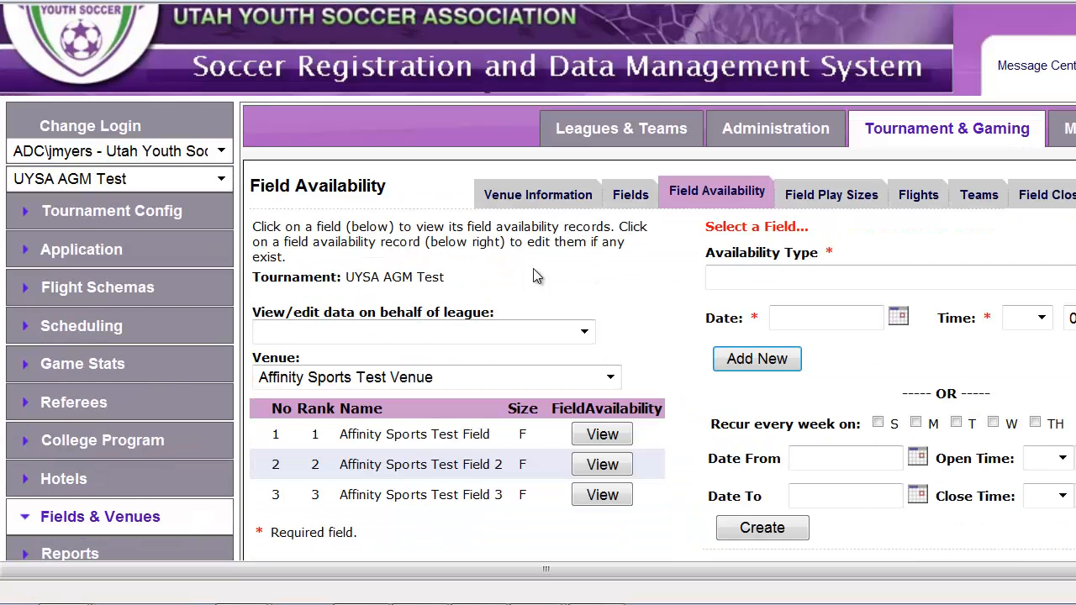
pyautogui.scroll(-2, 521, 528)
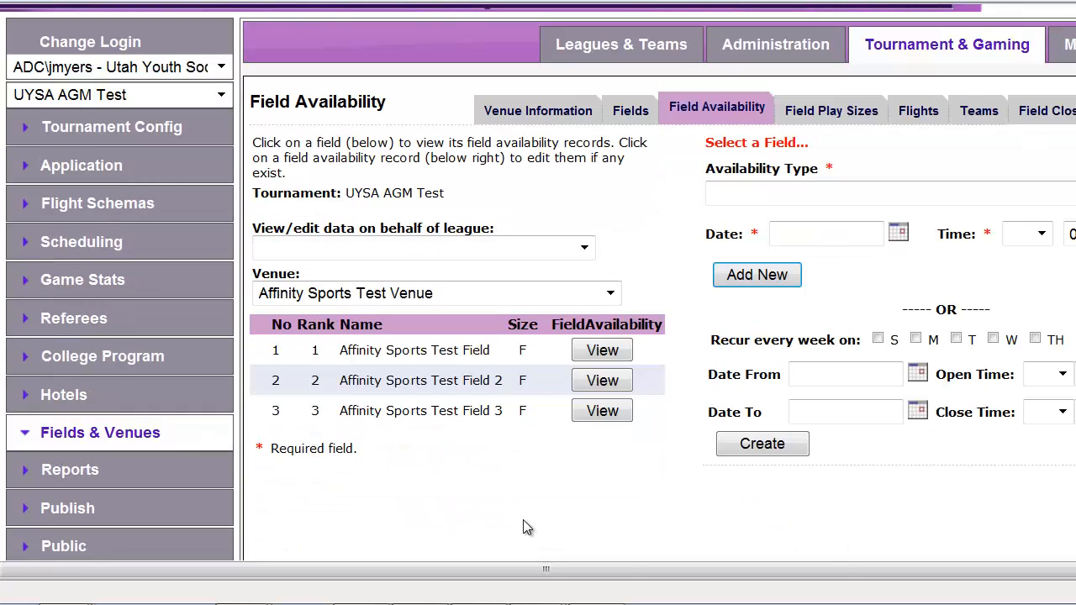
pyautogui.click(405, 357)
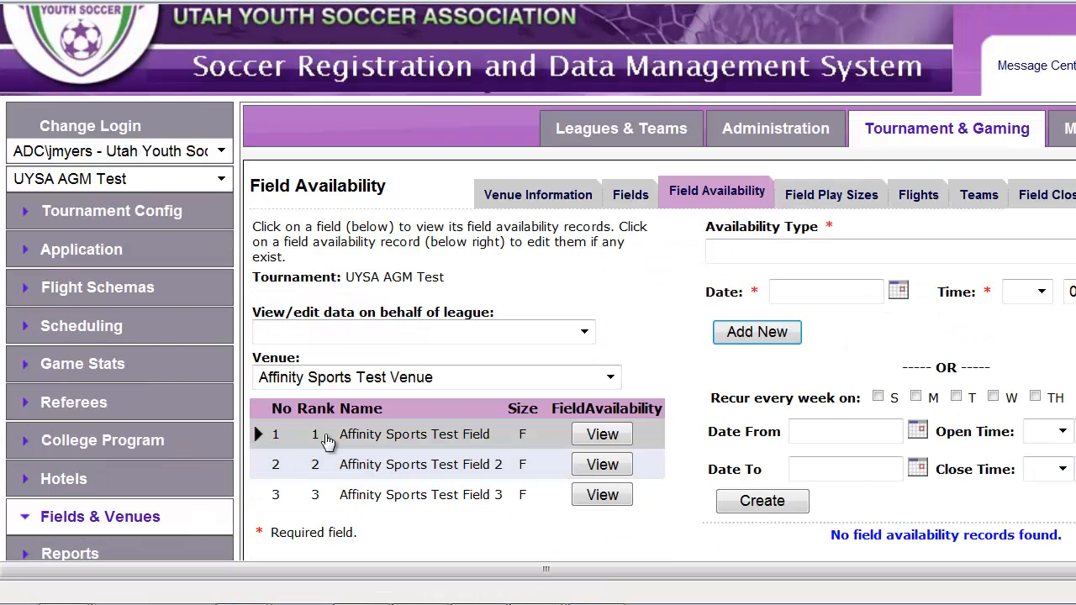
pyautogui.scroll(-1, 388, 443)
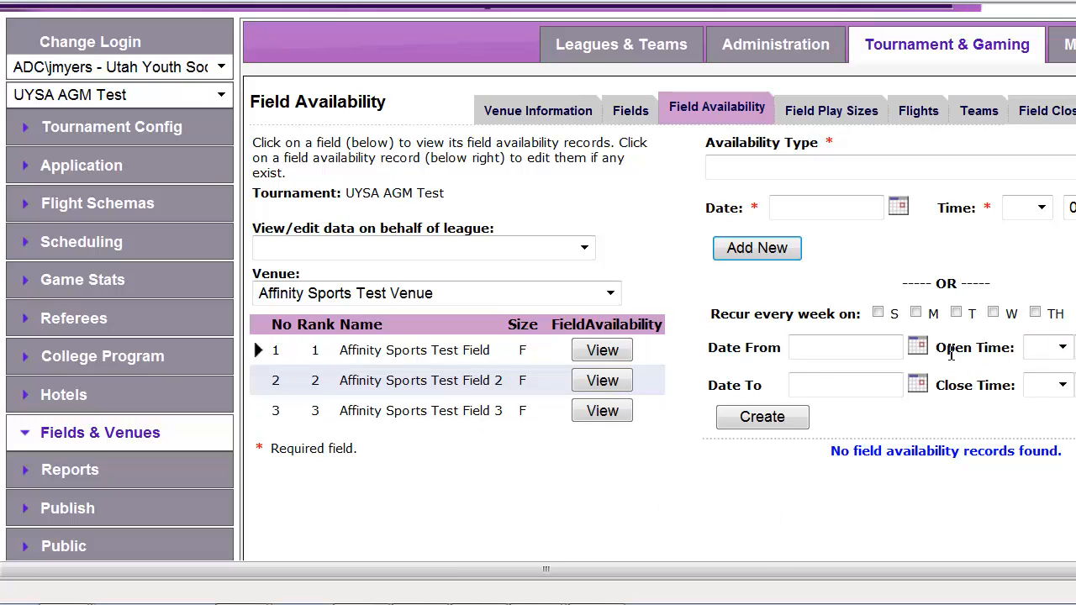
# Set the recurring availability's date range from 8/24/2013 to 11/30/2013.
pyautogui.click(917, 345)
pyautogui.scroll(-2, 975, 459)
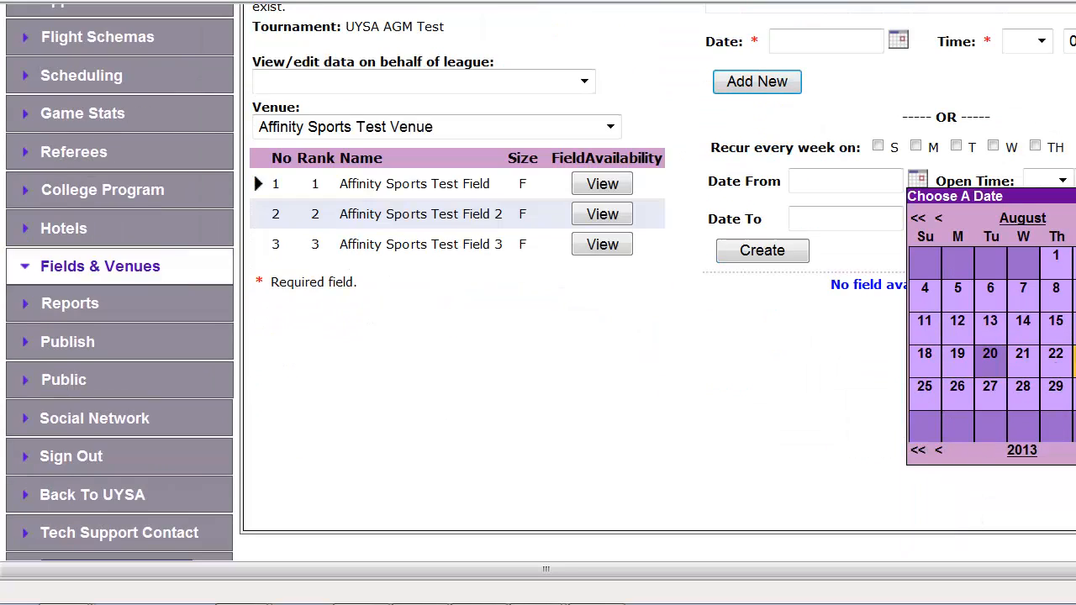
pyautogui.click(1075, 353)
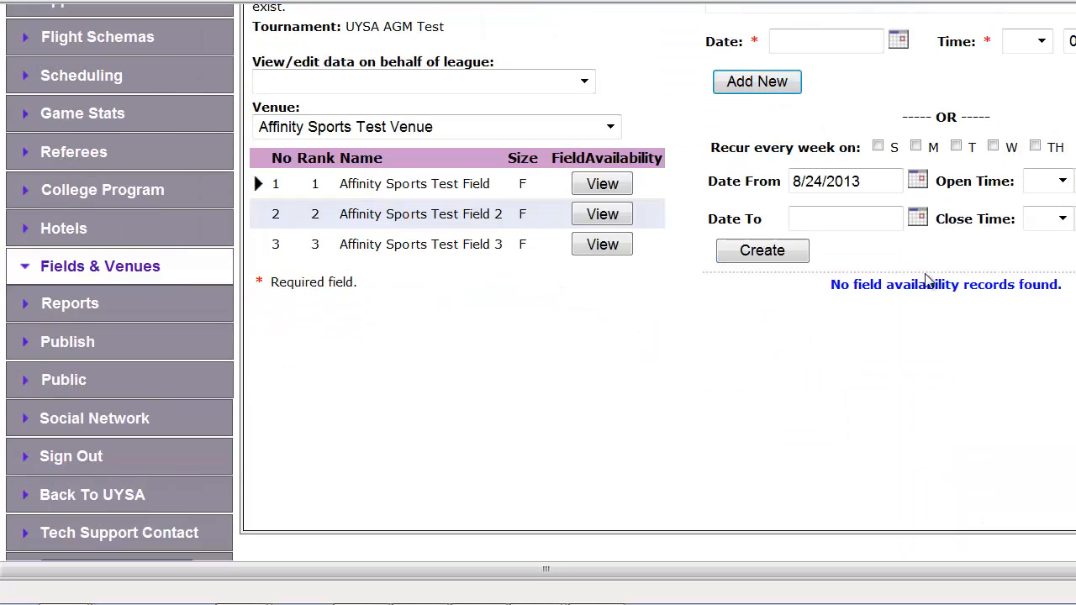
pyautogui.click(917, 219)
pyautogui.click(1022, 256)
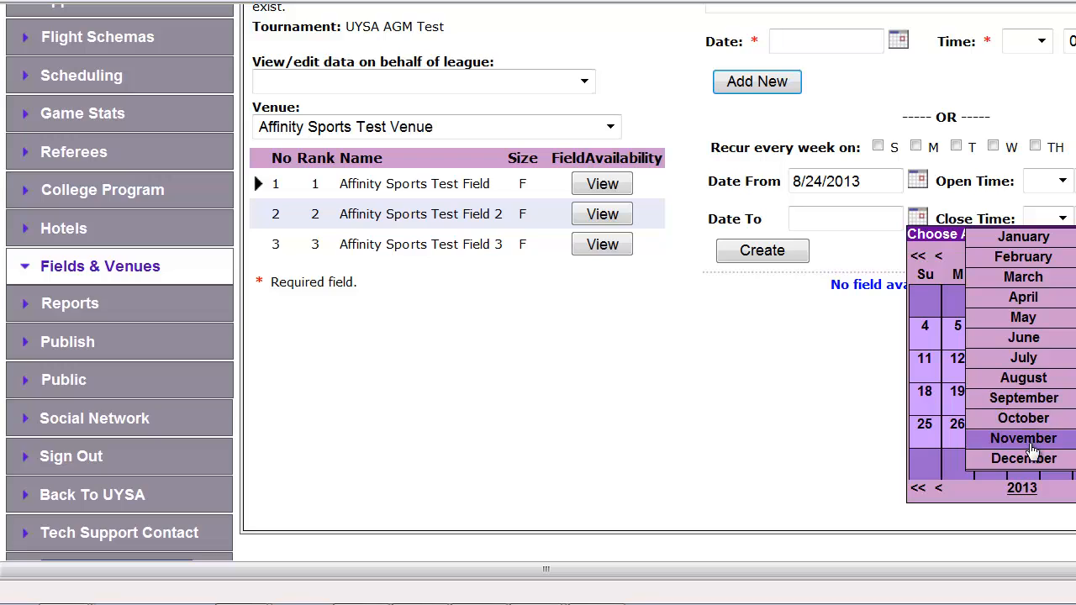
pyautogui.click(1009, 439)
pyautogui.click(1075, 424)
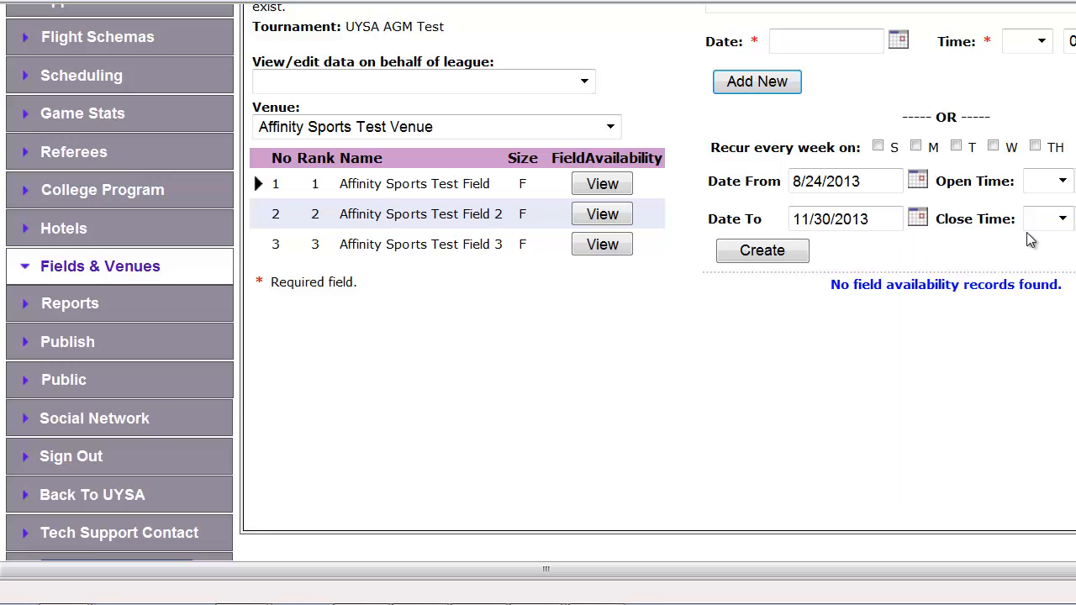
# Set the recurring open time to 08 AM and close time to 05 PM, and create the availability records.
pyautogui.click(1061, 181)
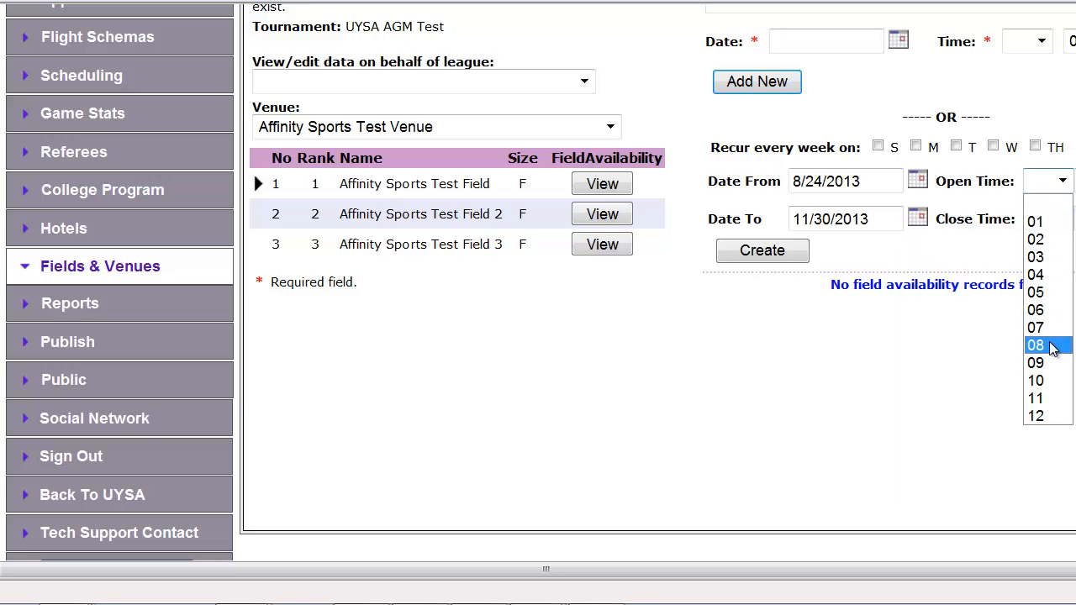
pyautogui.click(1052, 345)
pyautogui.click(1062, 219)
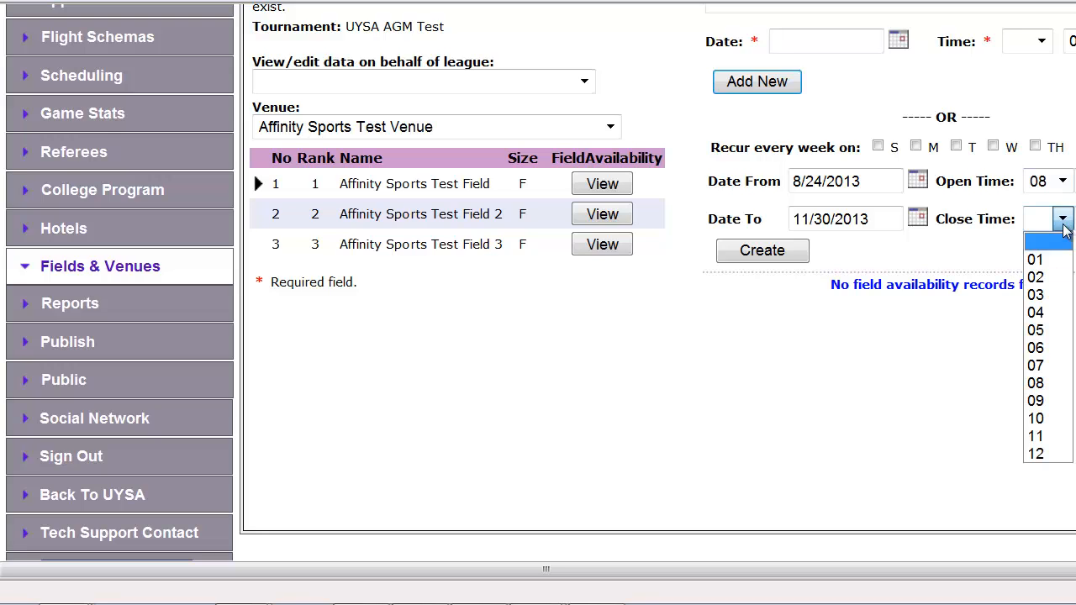
pyautogui.click(1043, 330)
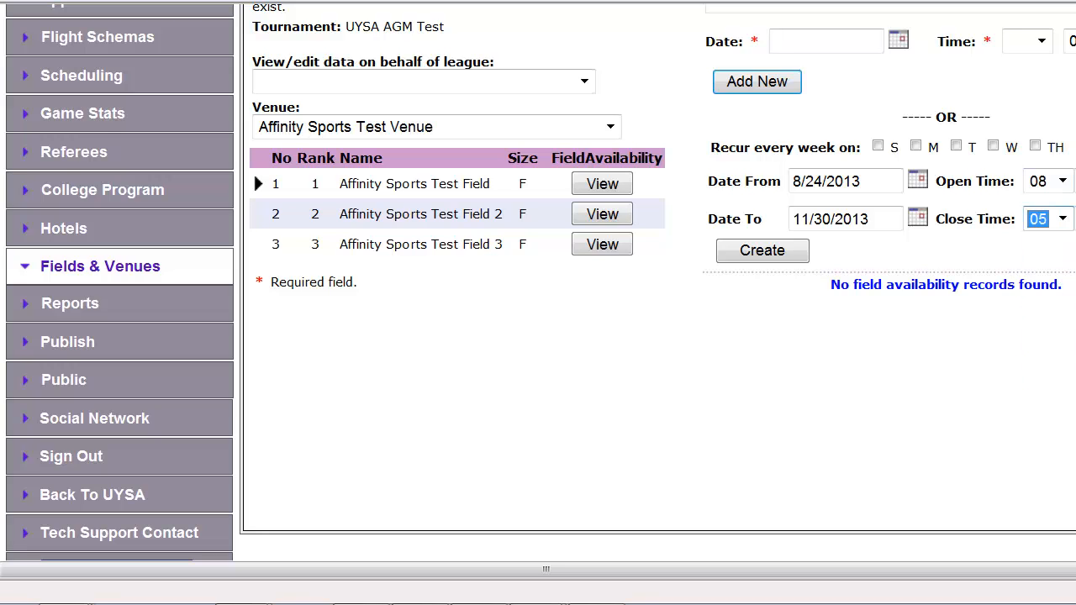
pyautogui.click(769, 256)
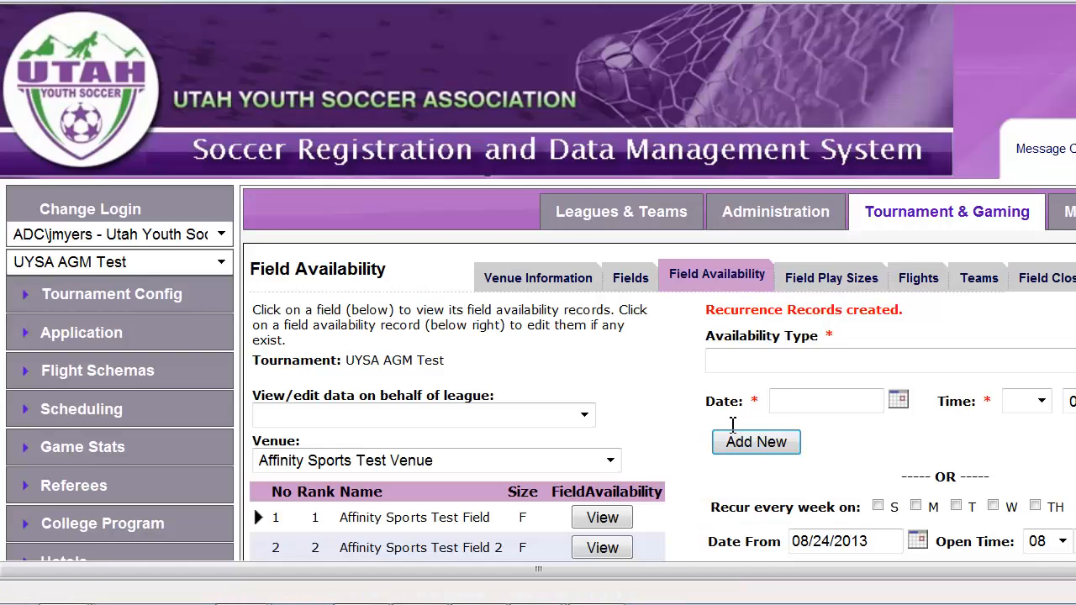
# Delete the 11/02/2013 record from the field's availability records.
pyautogui.scroll(-4, 661, 422)
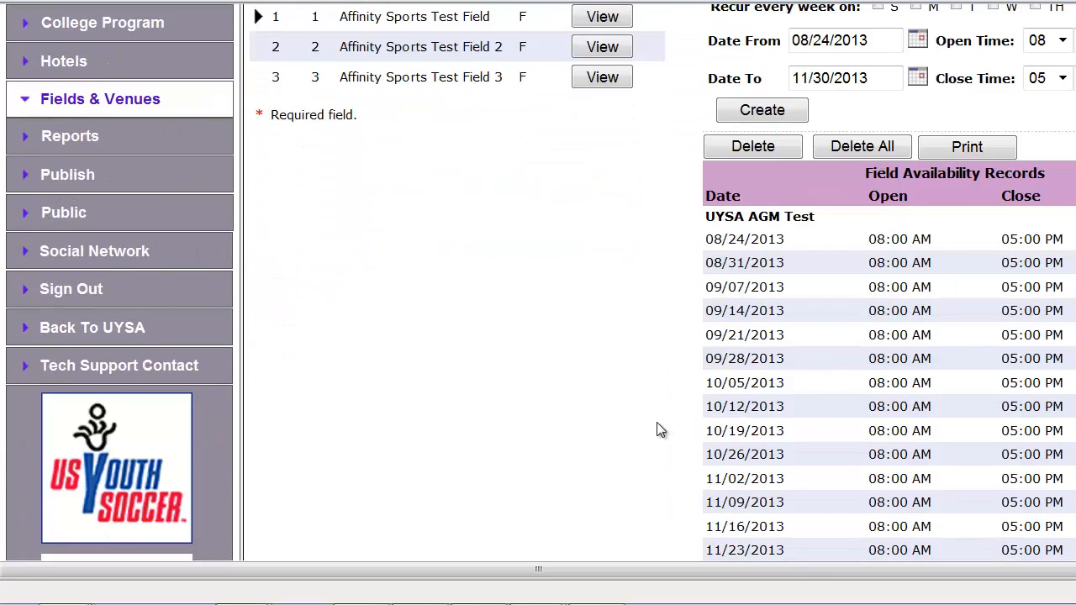
pyautogui.scroll(-1, 657, 422)
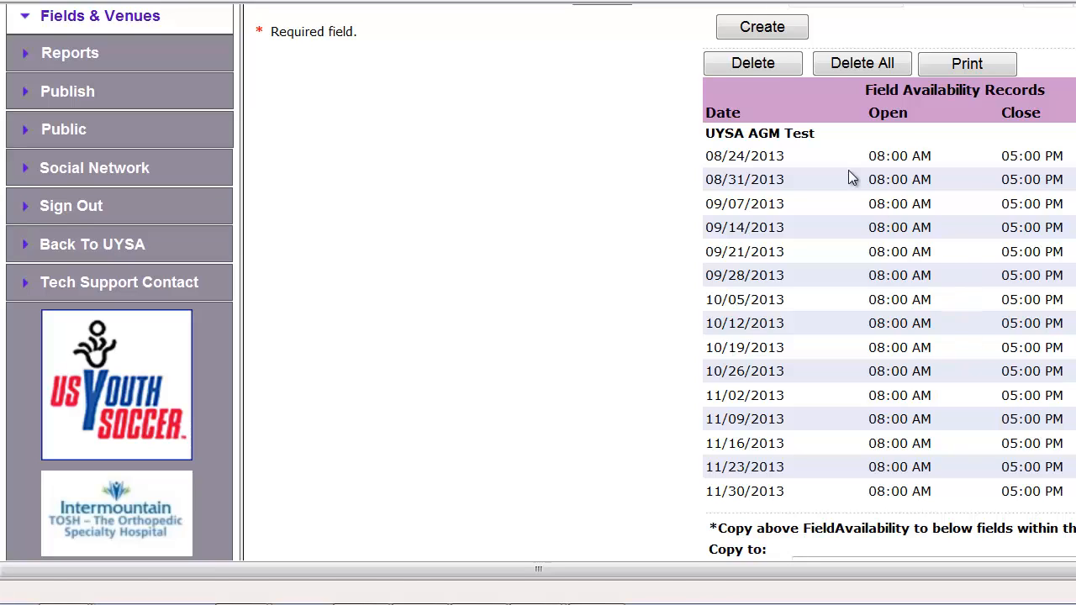
pyautogui.click(761, 68)
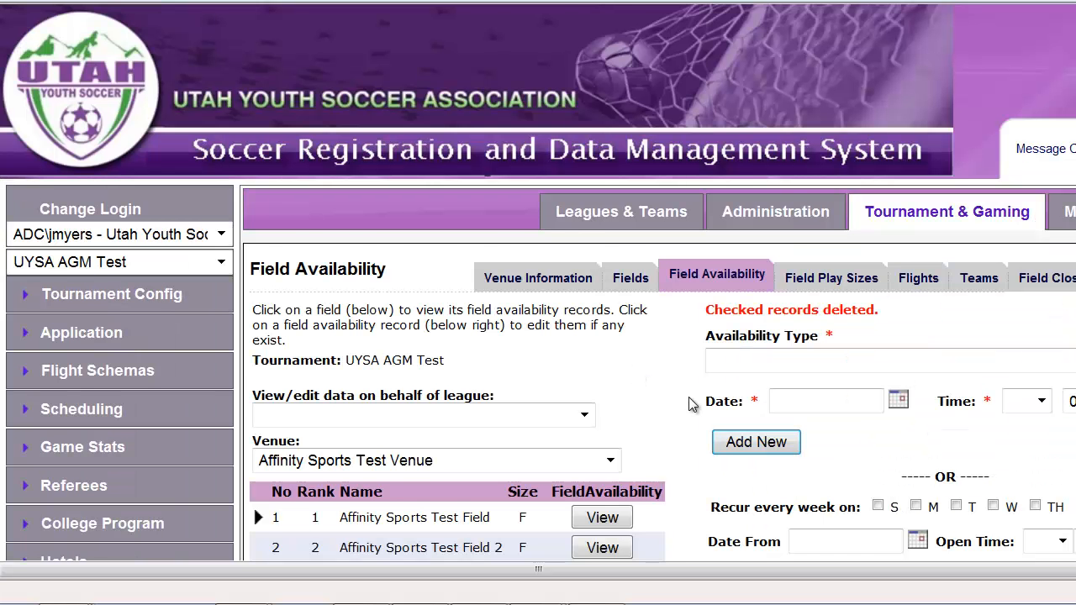
# Copy the availability records to field numbers 1 through 3 of Affinity Sports Test Venue, replacing their existing availability data.
pyautogui.scroll(-3, 688, 403)
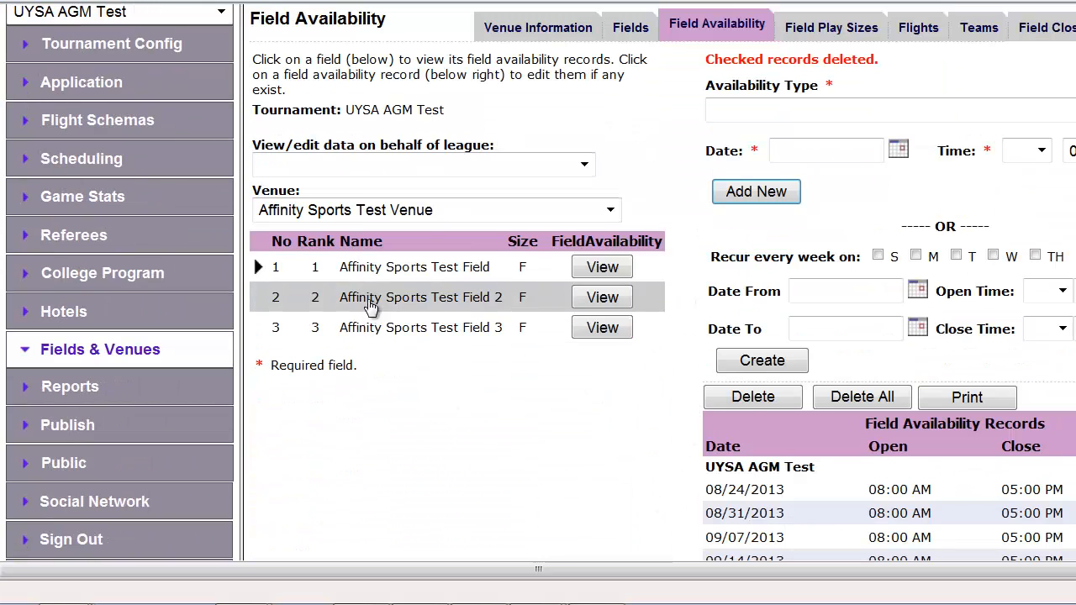
pyautogui.scroll(-1, 452, 422)
pyautogui.scroll(-2, 454, 424)
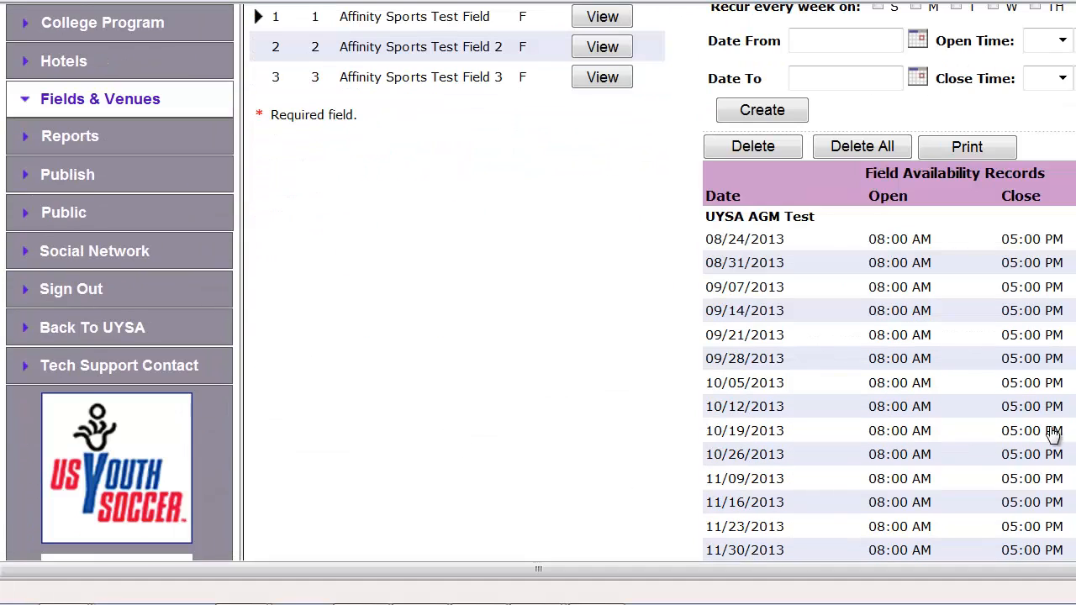
pyautogui.scroll(-1, 593, 420)
pyautogui.scroll(-2, 589, 430)
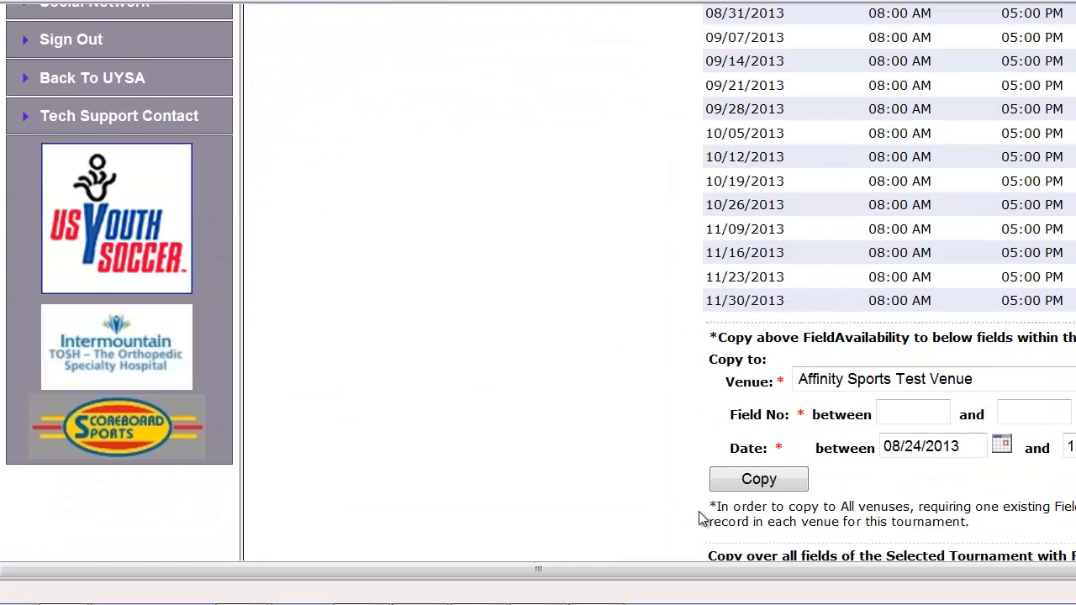
pyautogui.click(921, 414)
pyautogui.write('1')
pyautogui.click(1040, 414)
pyautogui.write('3')
pyautogui.click(769, 481)
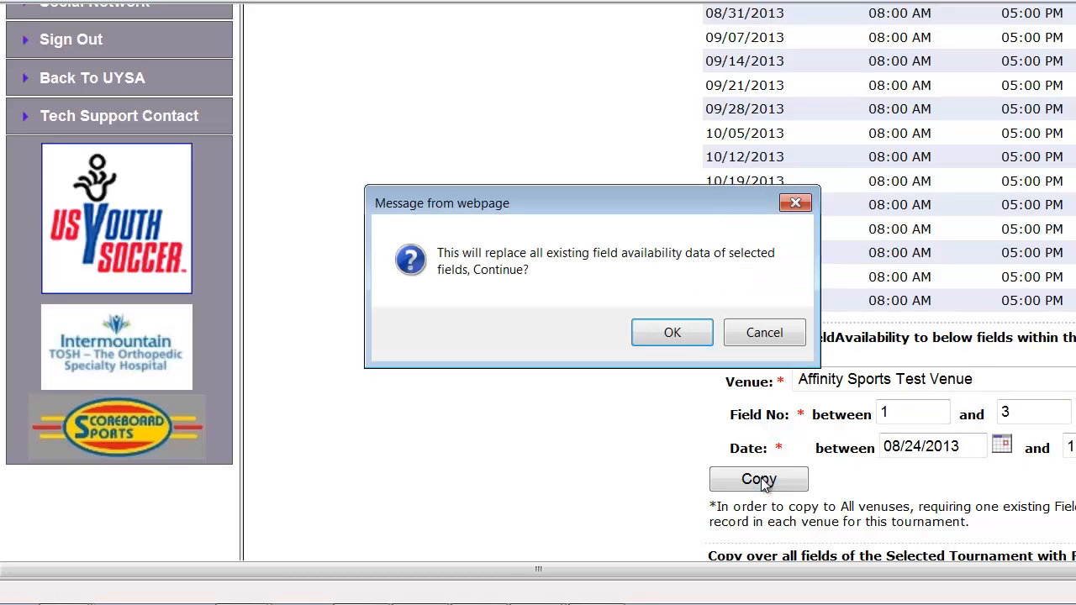
pyautogui.click(677, 337)
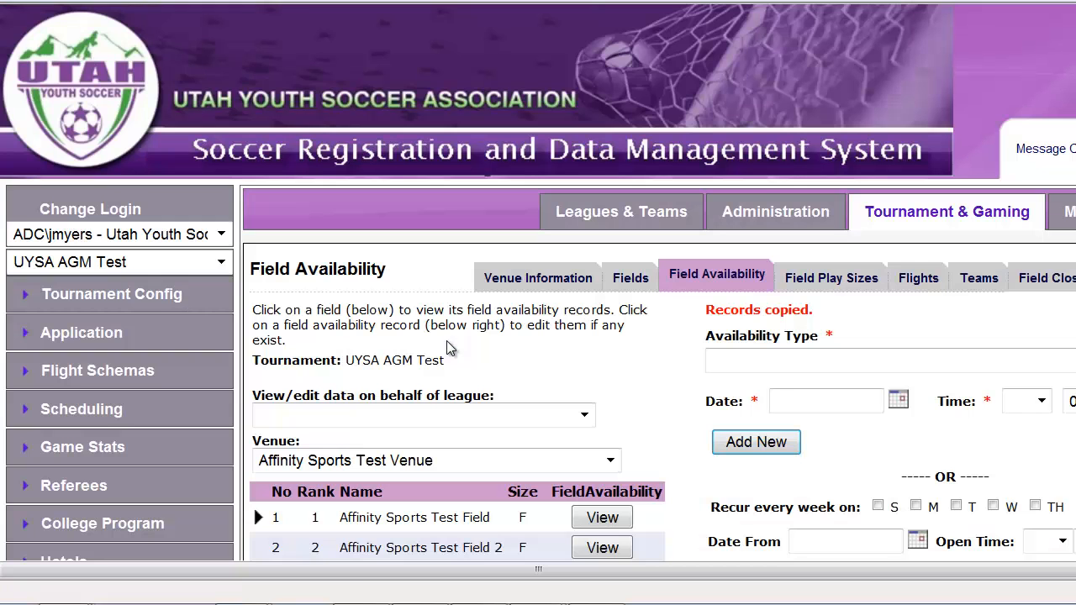
# Open the team home field assignments for the Boys Under 11 Div 1 flight.
pyautogui.scroll(-2, 671, 468)
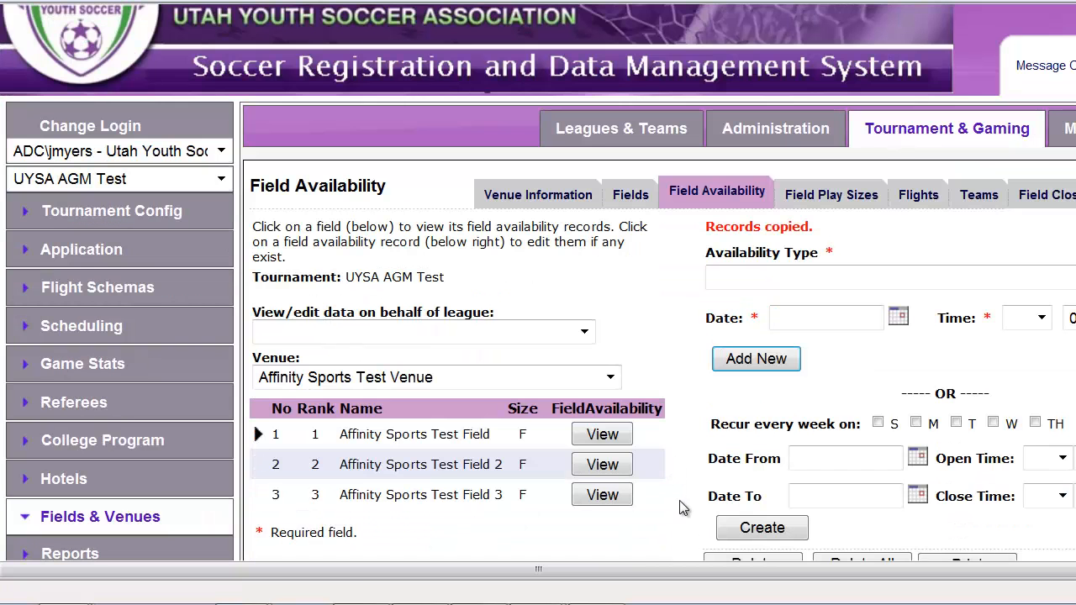
pyautogui.scroll(-2, 679, 506)
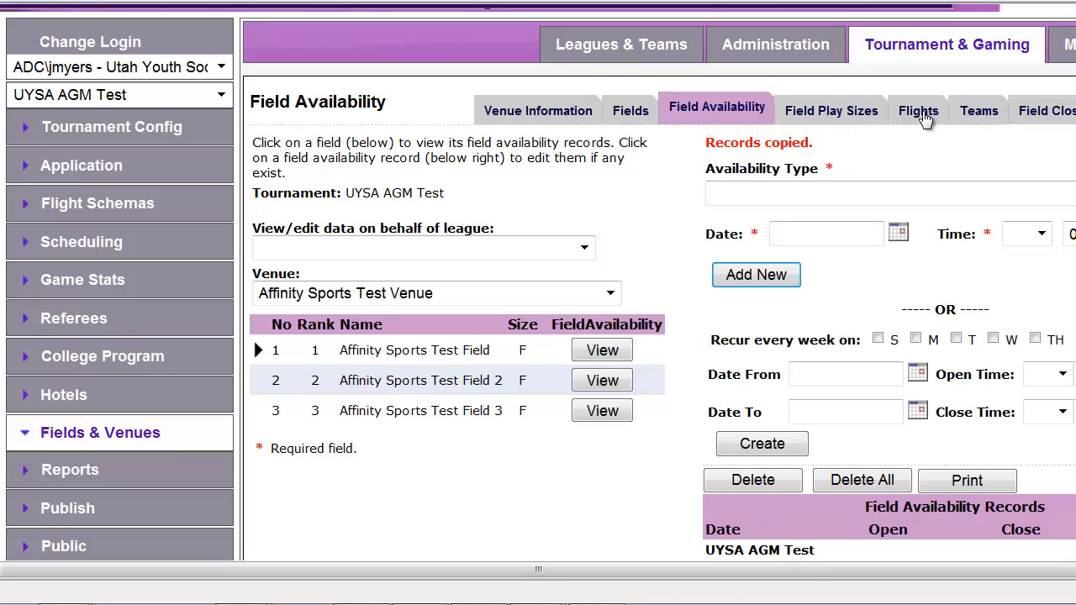
pyautogui.click(978, 111)
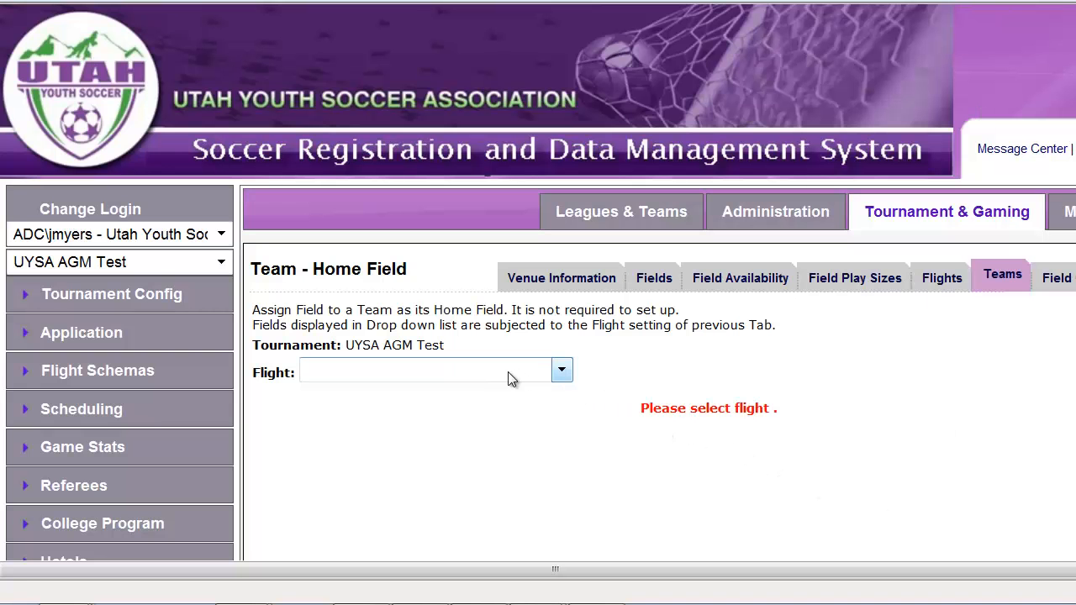
pyautogui.click(560, 371)
pyautogui.click(502, 409)
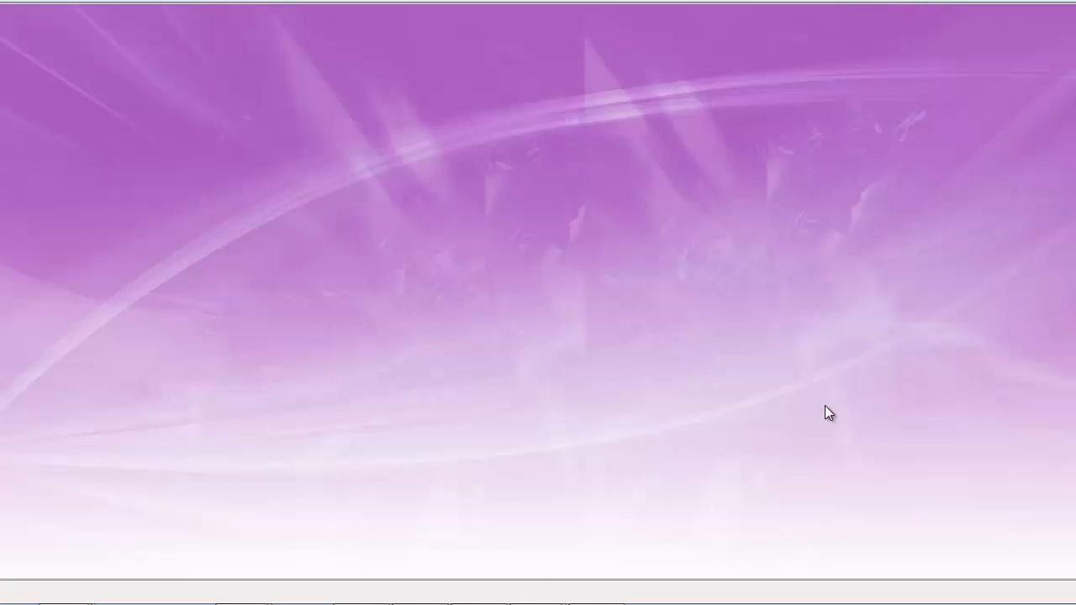
pyautogui.scroll(-3, 977, 496)
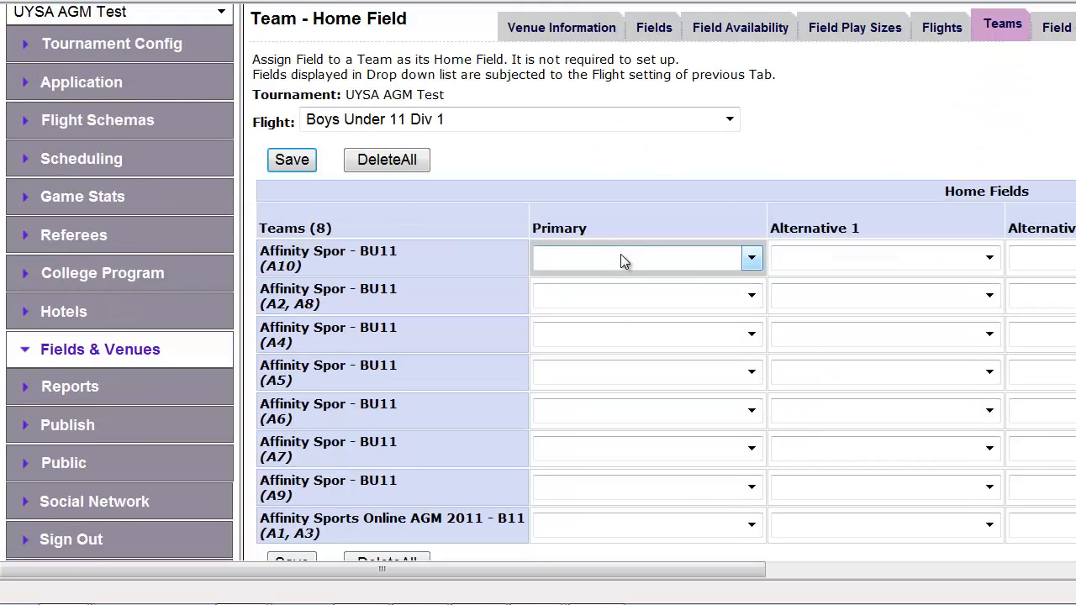
pyautogui.scroll(-1, 701, 514)
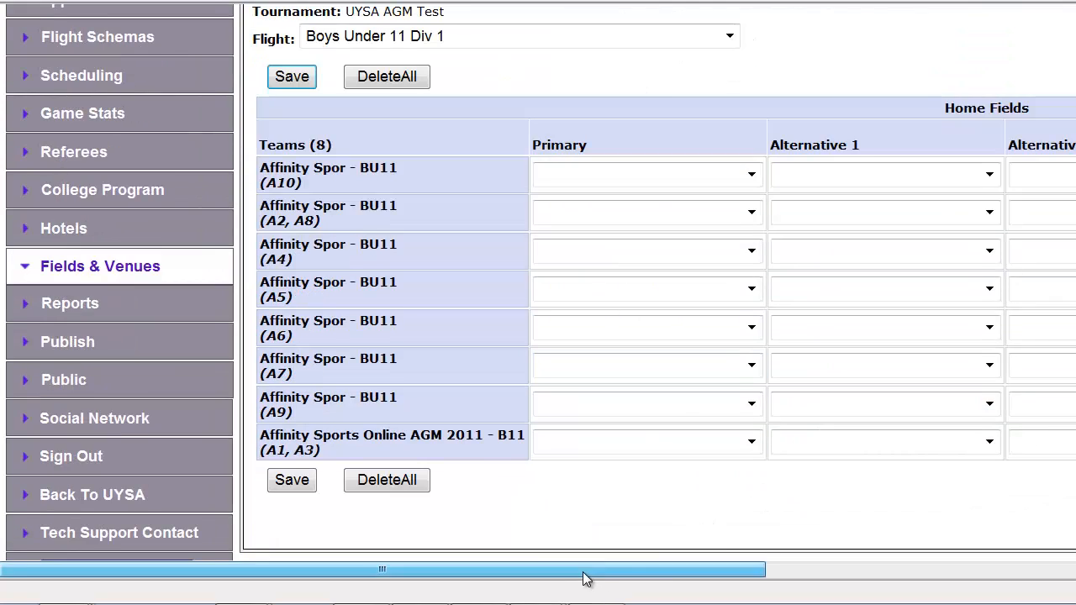
# Assign team A10 field 1 of Affinity Sports Demo Venue as primary home field and field 2 as Alternative 1.
pyautogui.moveTo(584, 577); pyautogui.dragTo(654, 576)
pyautogui.click(564, 179)
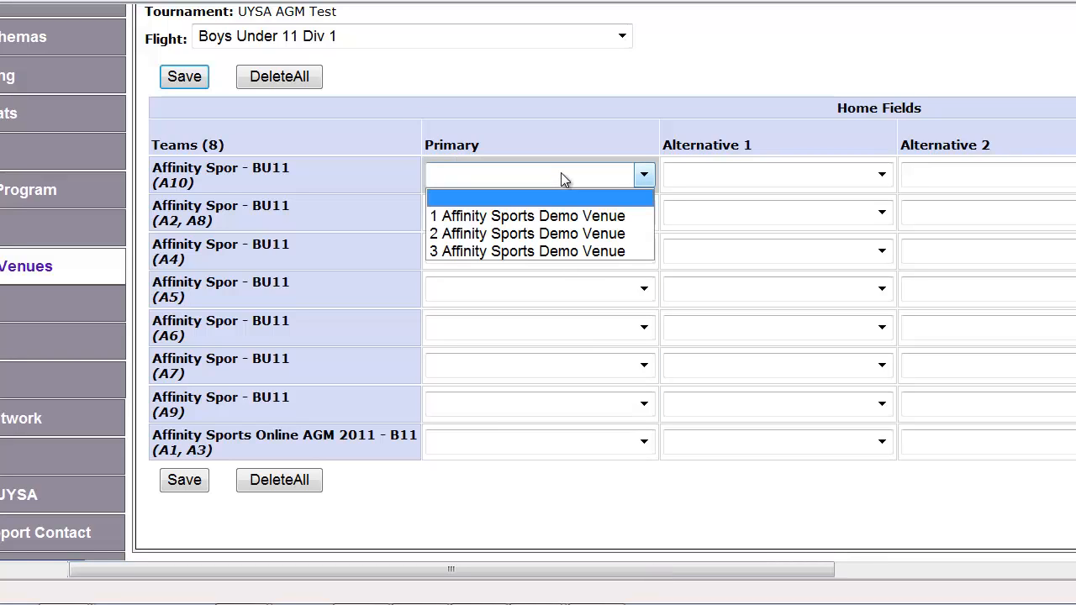
pyautogui.click(542, 216)
pyautogui.click(790, 171)
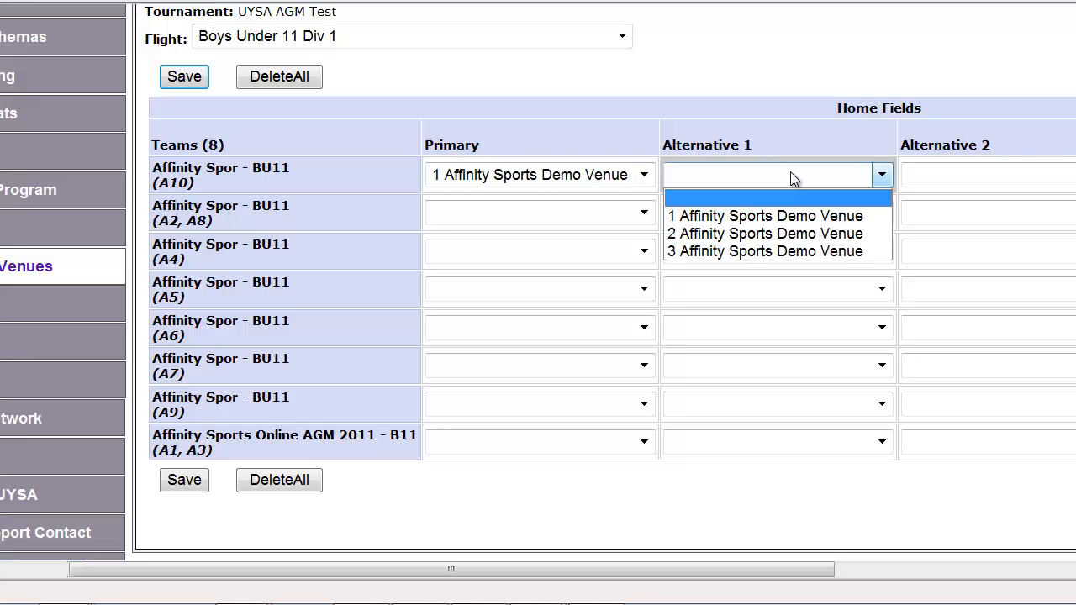
pyautogui.click(769, 234)
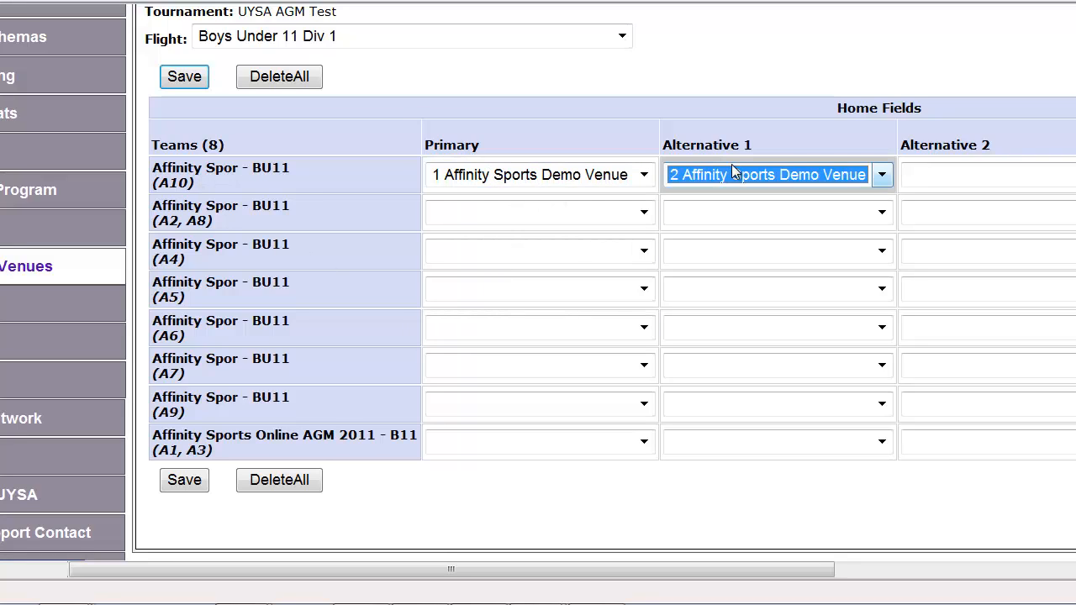
# Set the primary home fields of teams A2/A8, A4 and A5 to Affinity Sports Demo Venue fields 2, 3 and 1 respectively.
pyautogui.click(462, 216)
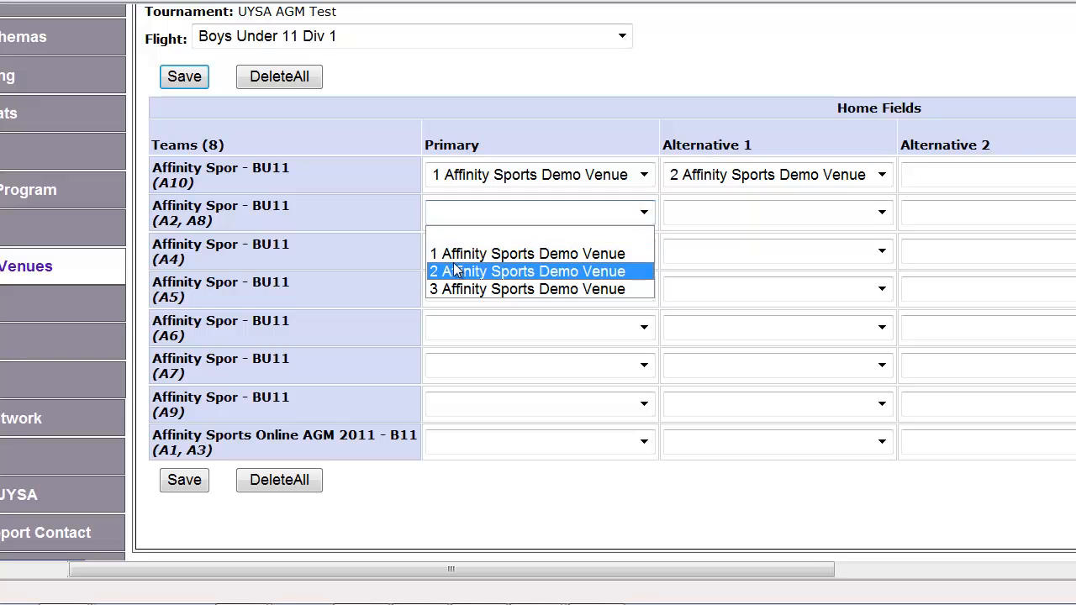
pyautogui.click(450, 272)
pyautogui.click(473, 252)
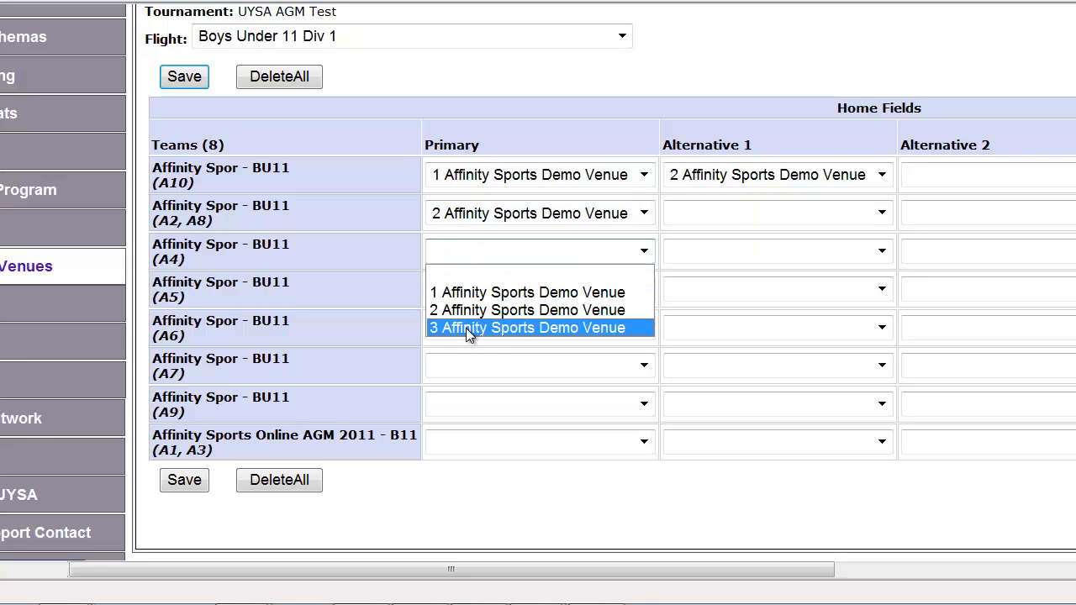
pyautogui.click(471, 327)
pyautogui.click(498, 293)
pyautogui.click(484, 327)
# Set the primary home fields of teams A6, A7, A9 and A1/A3 to Demo Venue fields 3, 2, 3 and 1, and save the assignments.
pyautogui.click(481, 328)
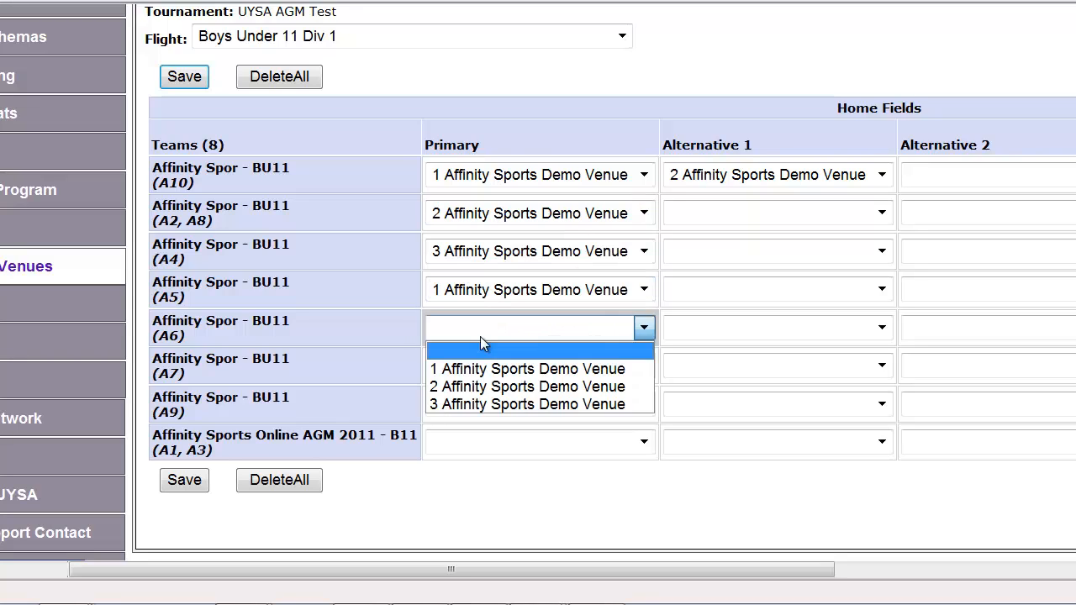
pyautogui.click(471, 406)
pyautogui.click(504, 364)
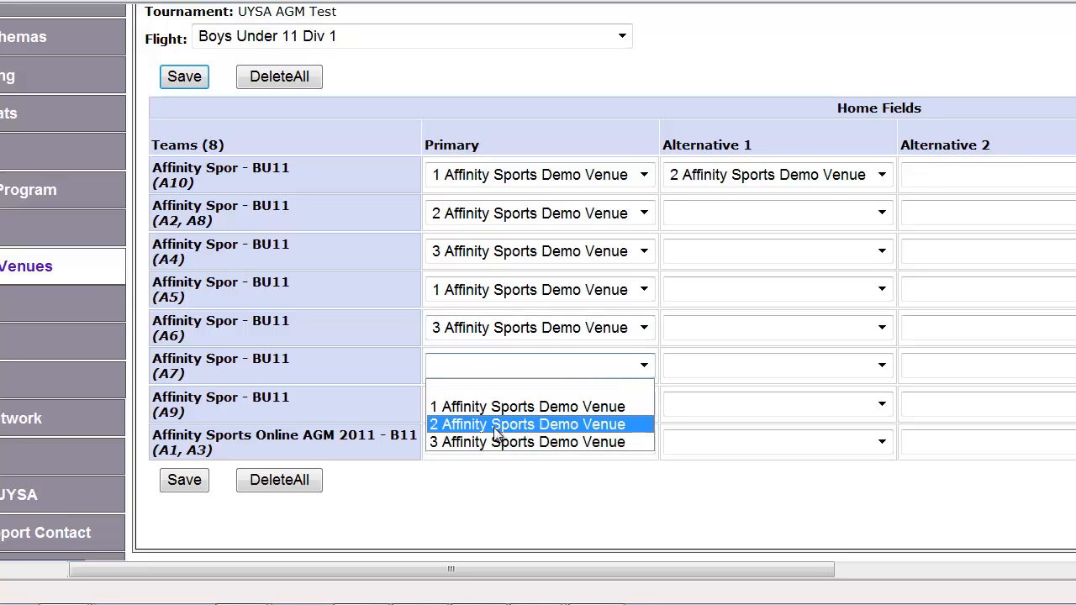
pyautogui.click(504, 424)
pyautogui.click(509, 408)
pyautogui.click(505, 486)
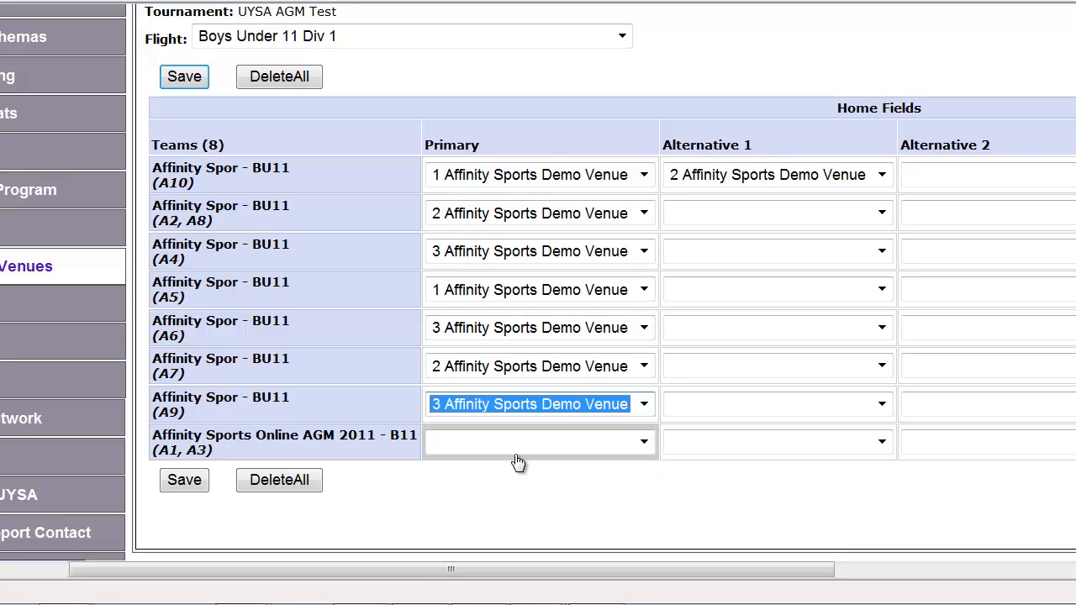
pyautogui.click(515, 445)
pyautogui.click(505, 480)
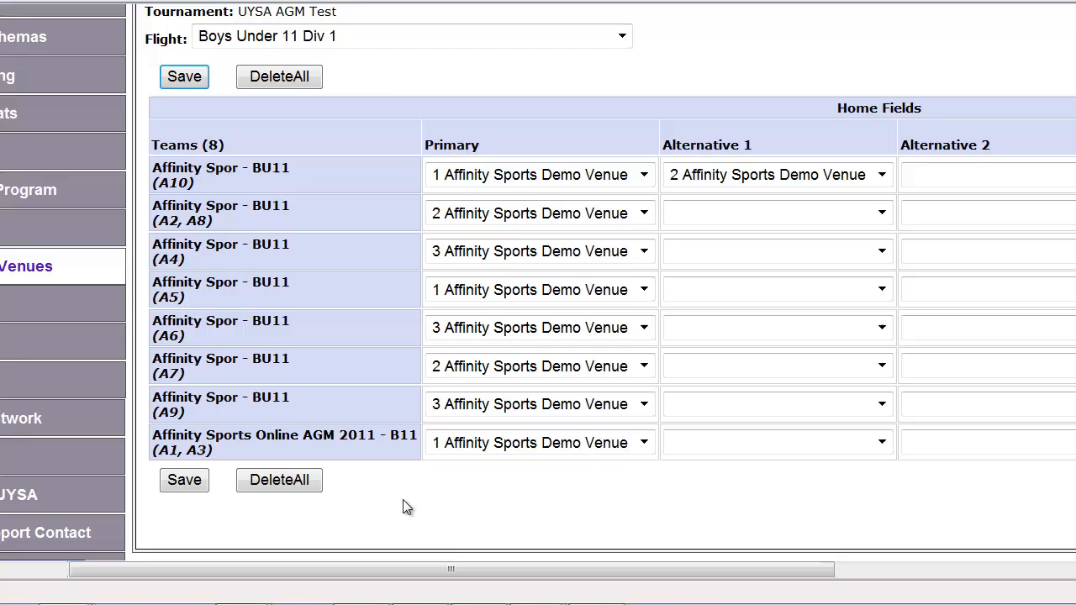
pyautogui.click(184, 480)
pyautogui.scroll(-5, 756, 501)
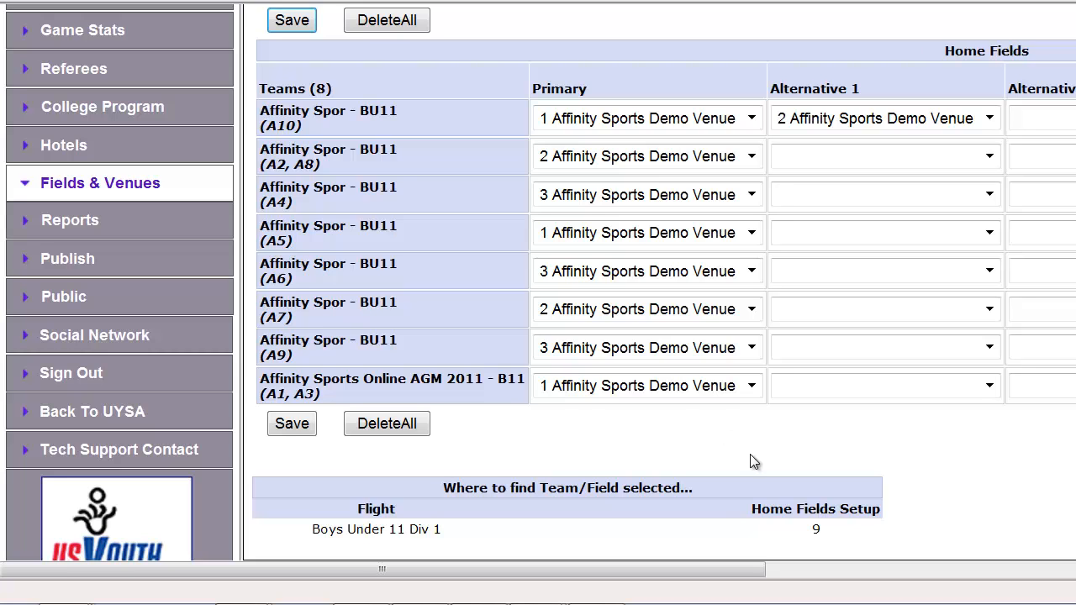
pyautogui.scroll(2, 791, 463)
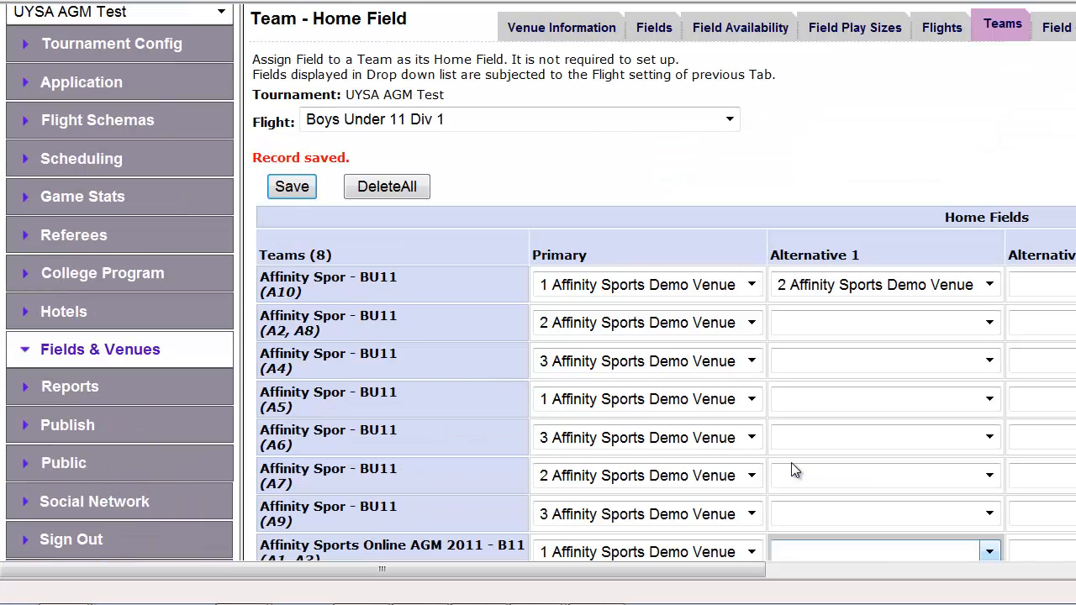
pyautogui.scroll(1, 792, 462)
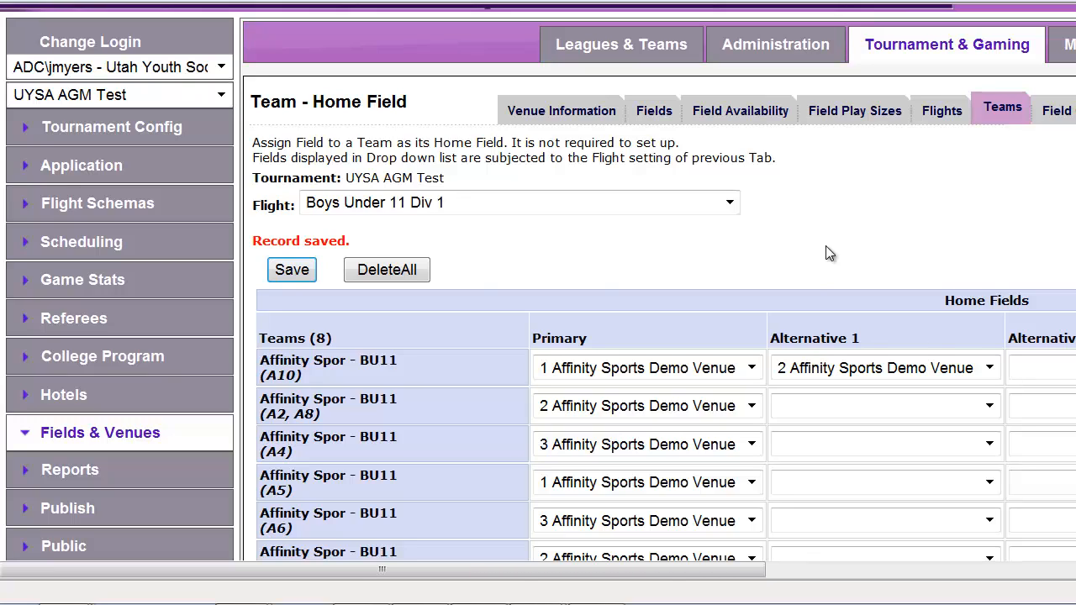
# Open the Schedule Map in the tournament's scheduling section.
pyautogui.click(67, 244)
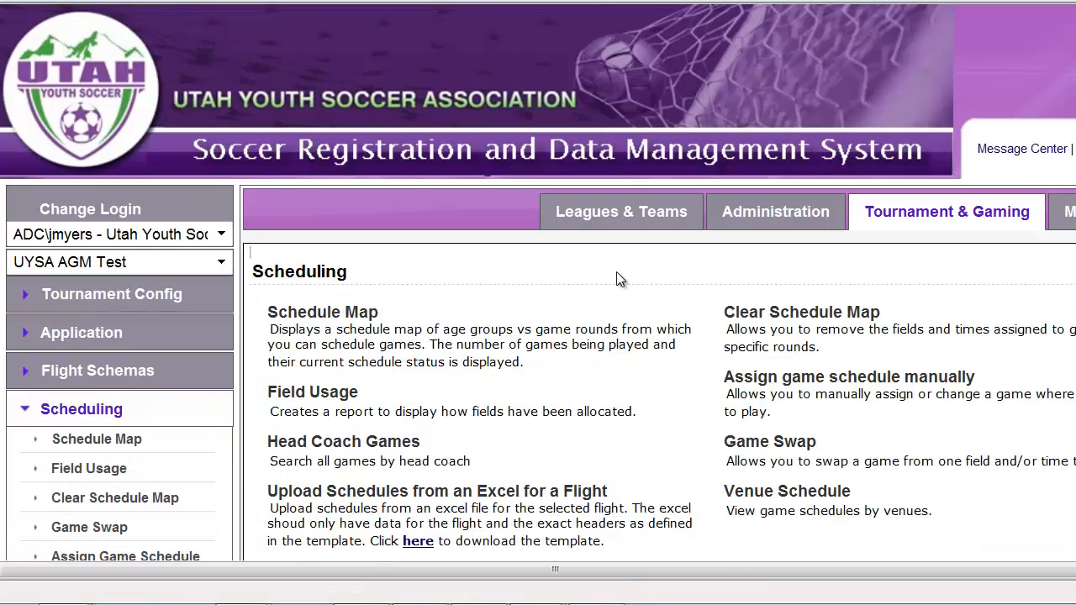
pyautogui.scroll(-1, 740, 387)
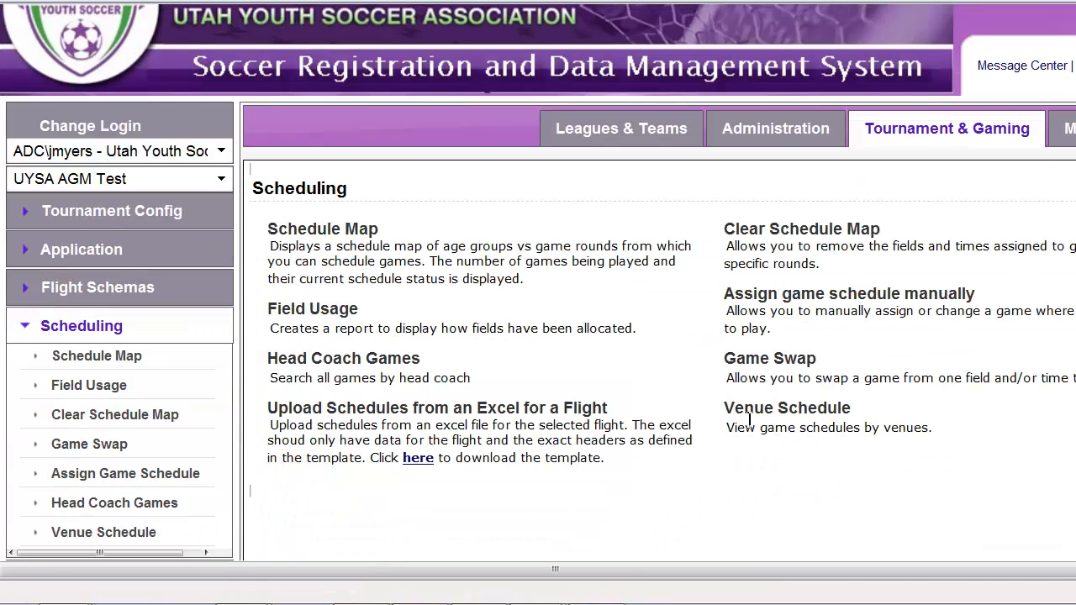
pyautogui.click(348, 239)
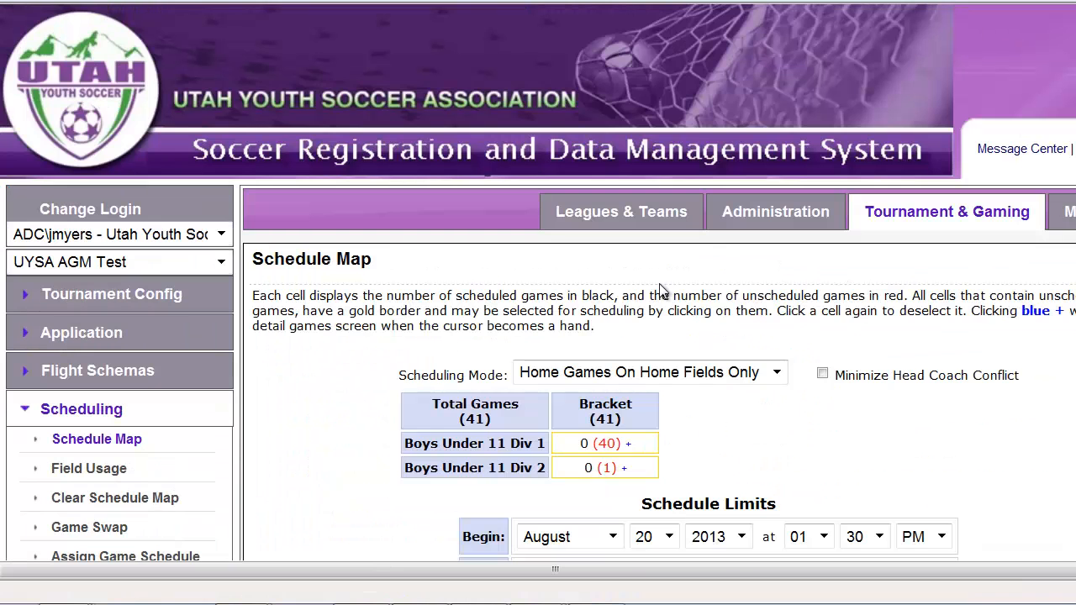
pyautogui.scroll(-2, 962, 436)
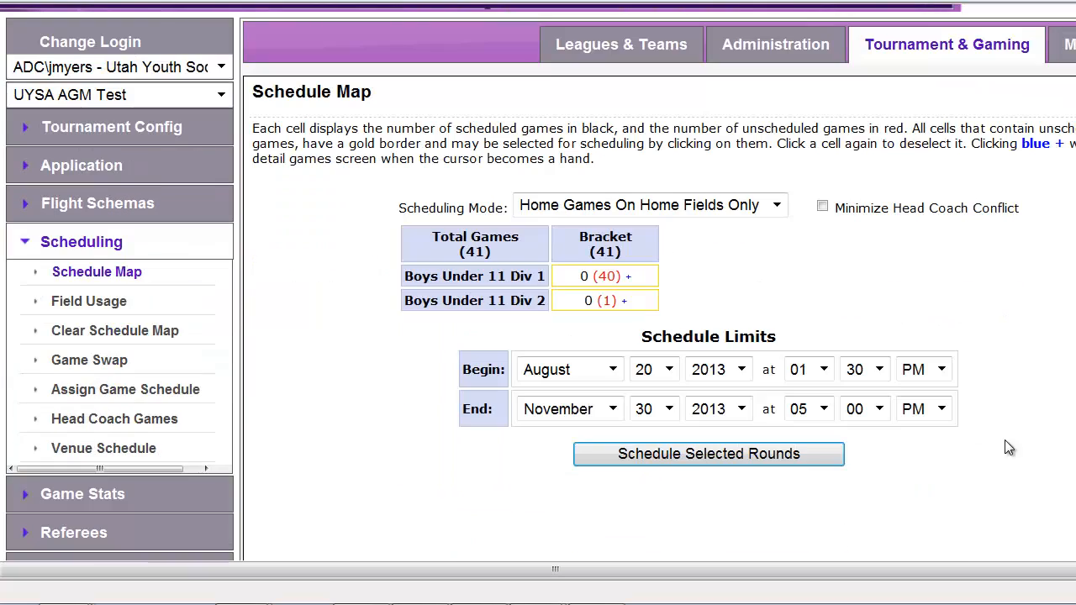
# Keep the Home Games On Home Fields Only mode, enable Minimize Head Coach Conflict and select the Boys Under 11 Div 1 bracket.
pyautogui.click(764, 211)
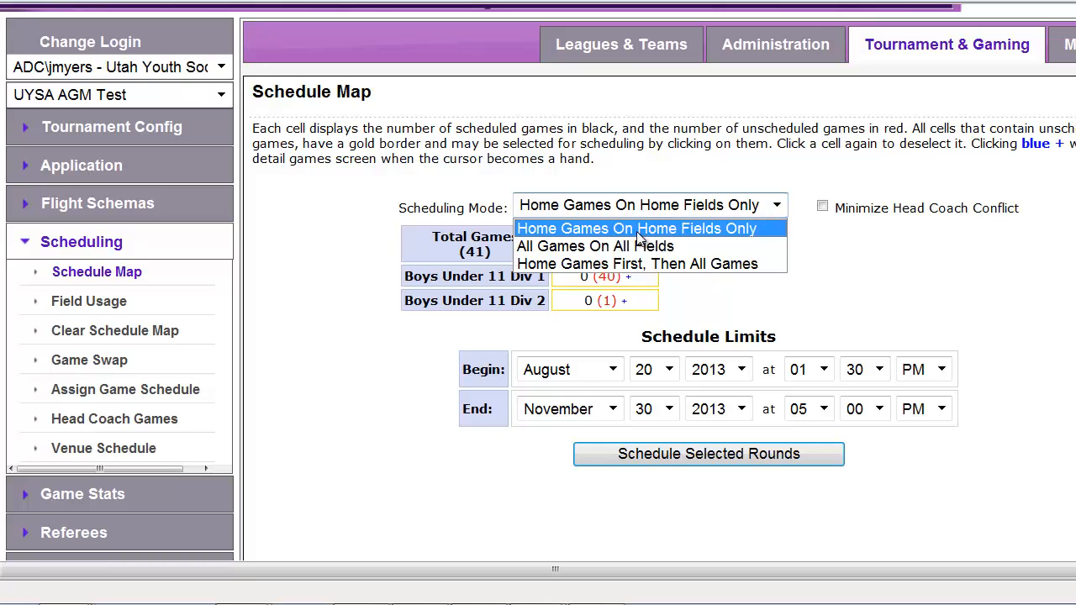
pyautogui.click(865, 276)
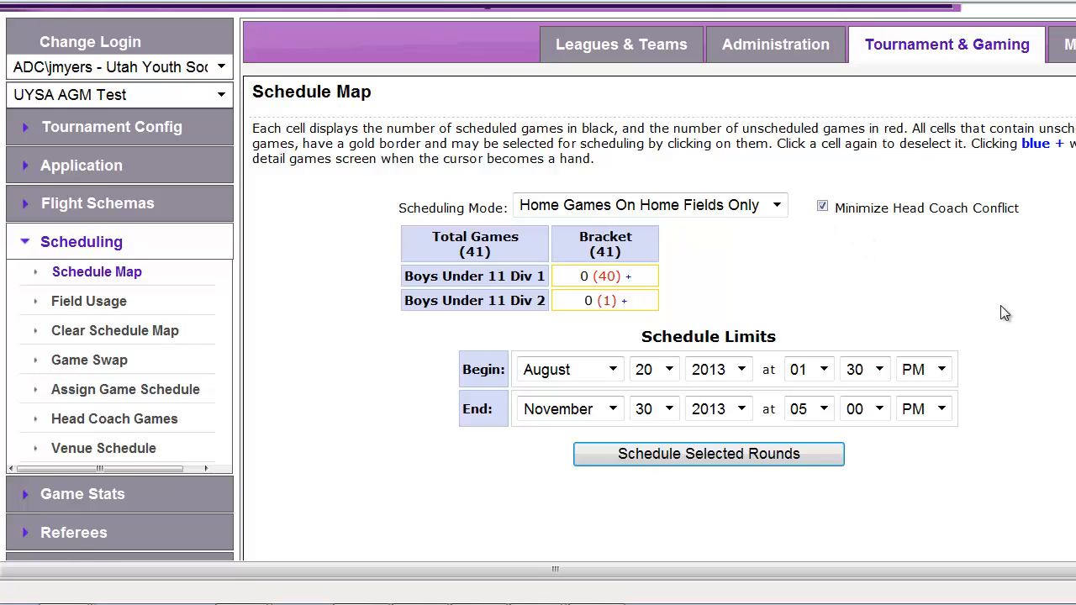
pyautogui.scroll(-1, 1000, 306)
pyautogui.click(586, 205)
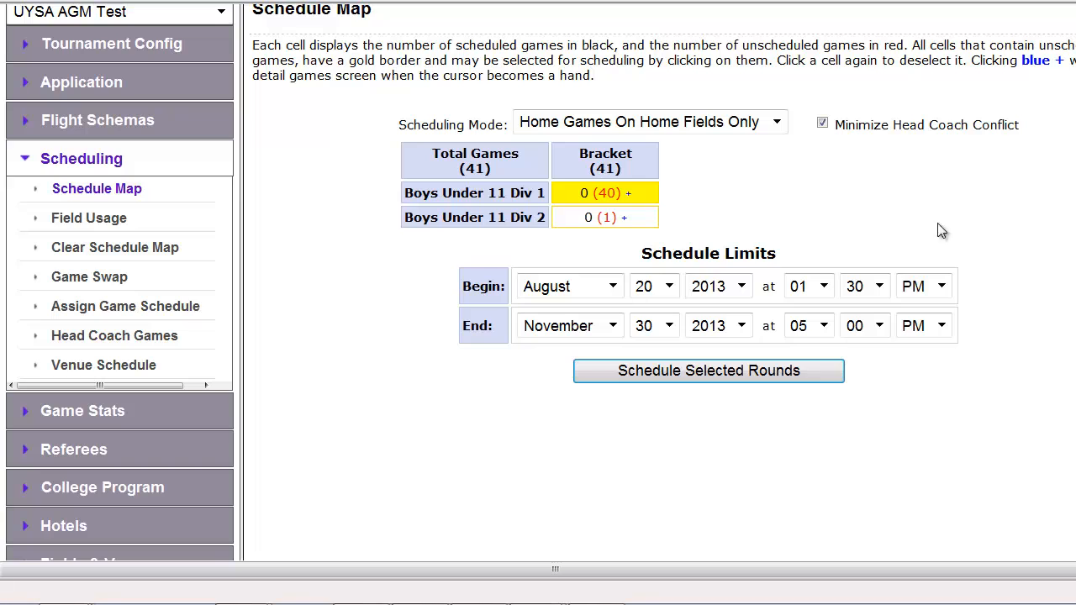
# Set the schedule's begin limit to day 24 of August 2013 at 08:00 AM.
pyautogui.click(667, 287)
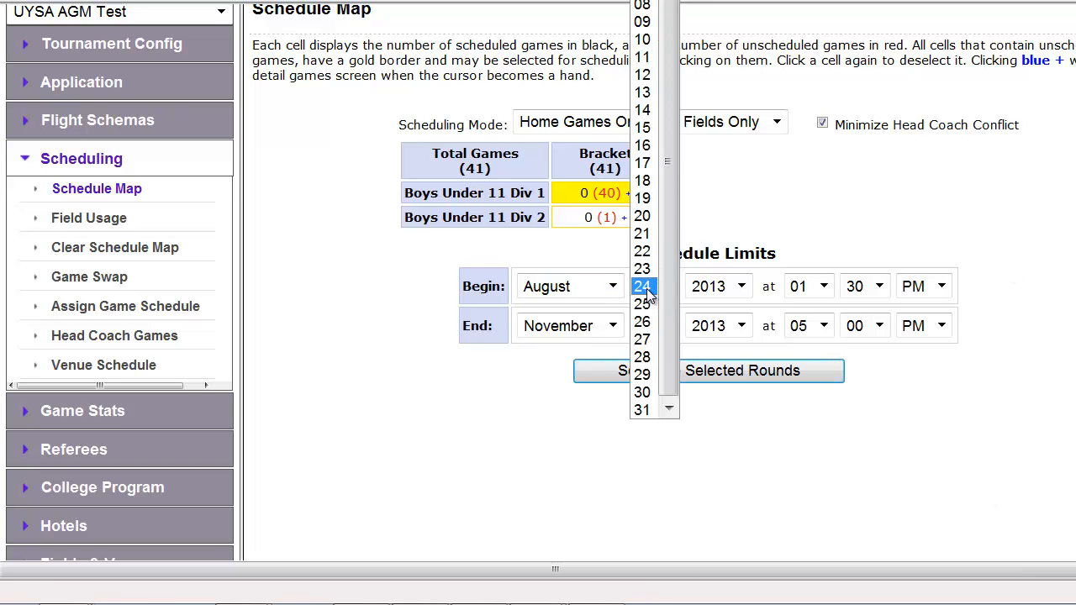
pyautogui.click(642, 287)
pyautogui.click(824, 286)
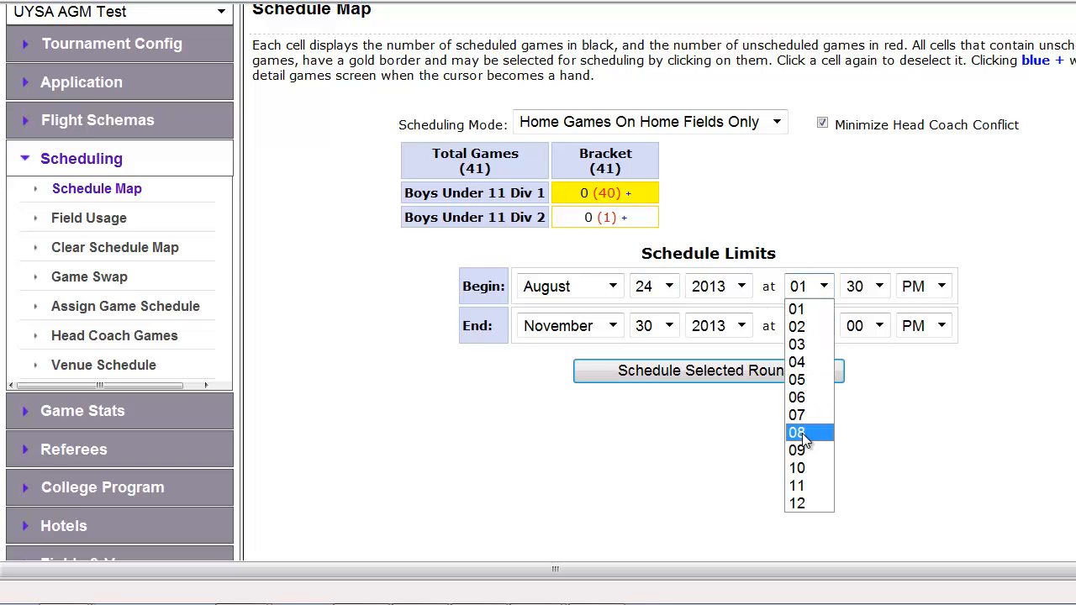
pyautogui.click(803, 433)
pyautogui.click(880, 286)
pyautogui.click(858, 310)
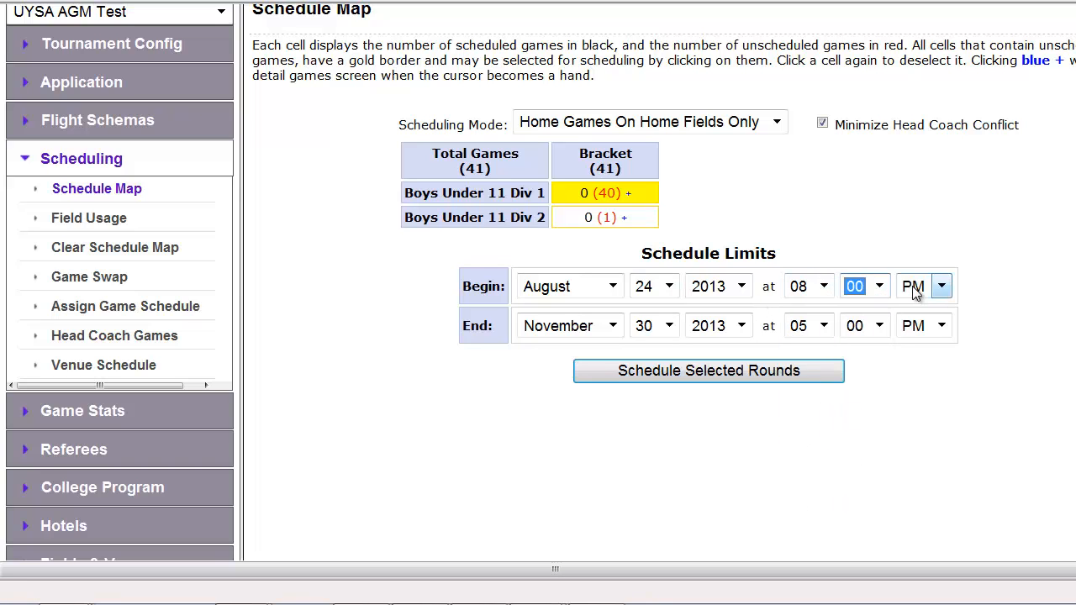
pyautogui.click(915, 292)
pyautogui.click(913, 308)
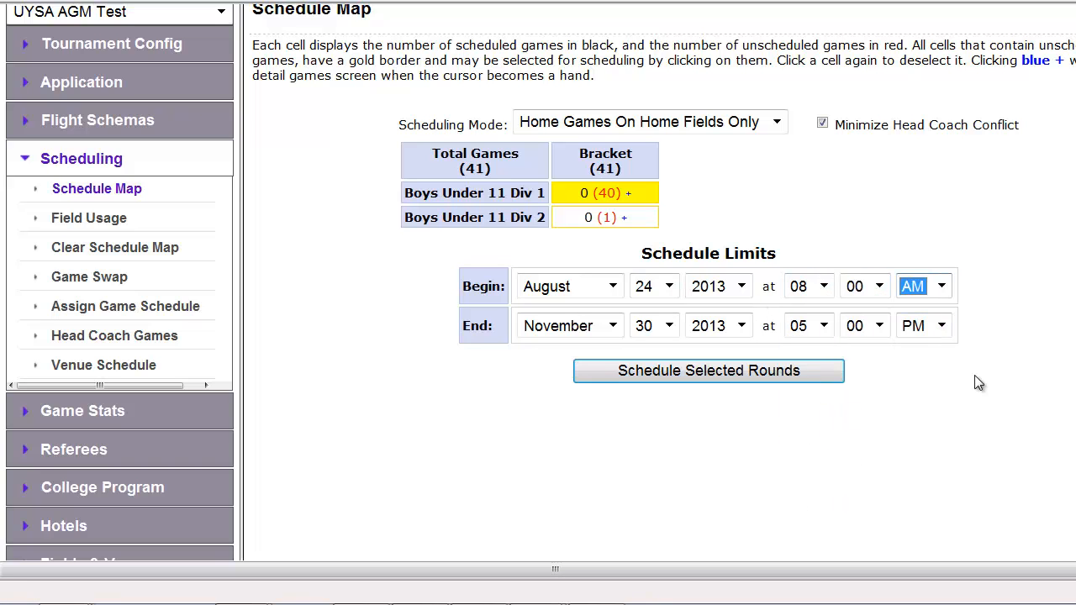
# Schedule the selected Boys Under 11 Div 1 bracket round and confirm the scheduling.
pyautogui.click(749, 373)
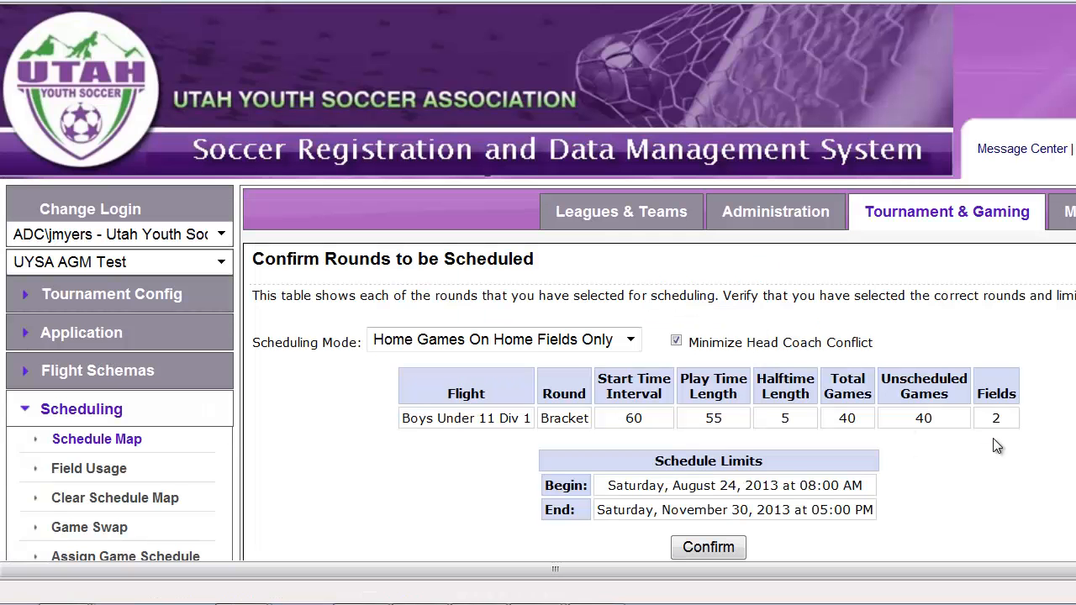
pyautogui.scroll(-2, 993, 438)
pyautogui.click(708, 380)
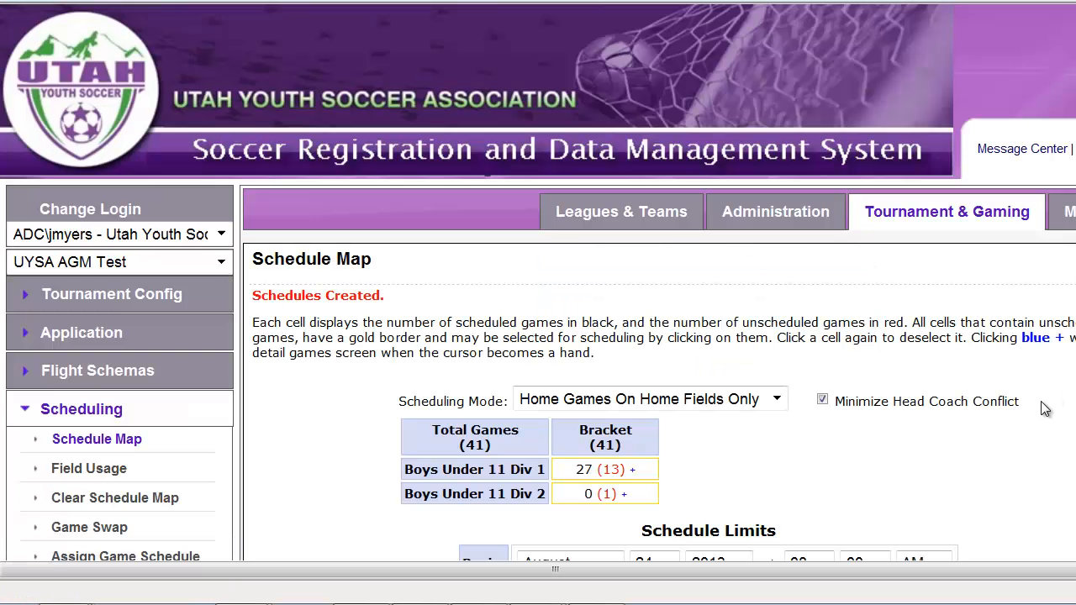
# Examine the unscheduled and scheduled games of the Boys Under 11 Div 1 bracket, and close the game details.
pyautogui.scroll(-2, 1043, 408)
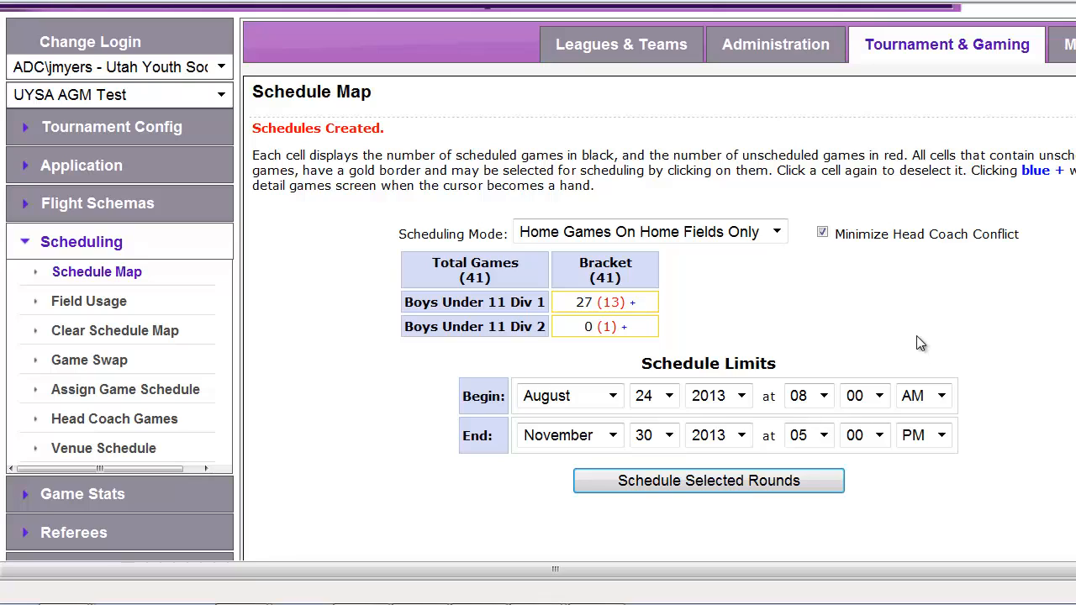
pyautogui.click(629, 304)
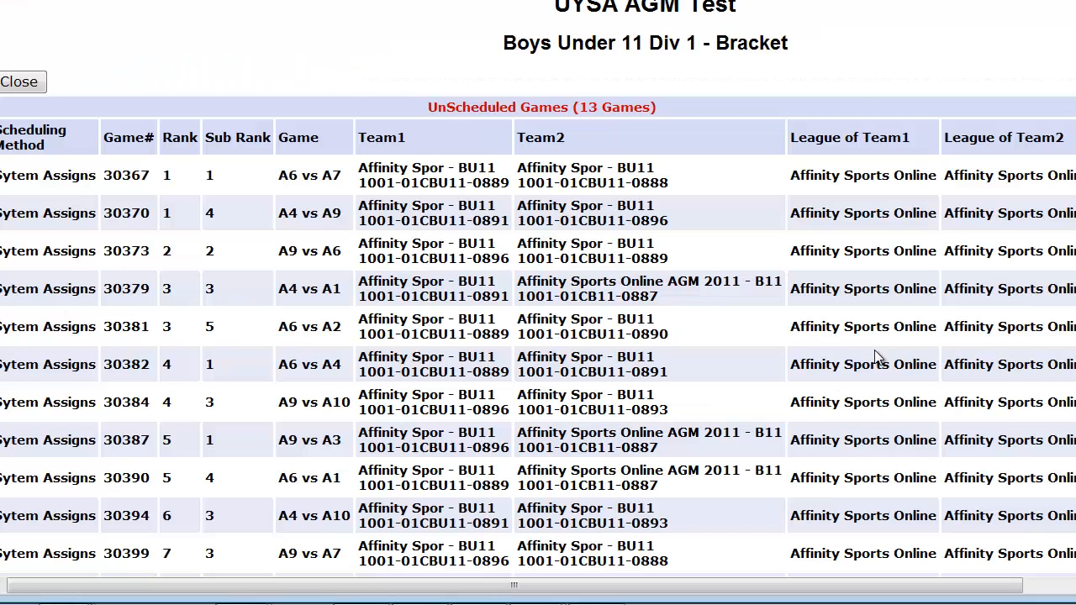
pyautogui.scroll(-5, 864, 370)
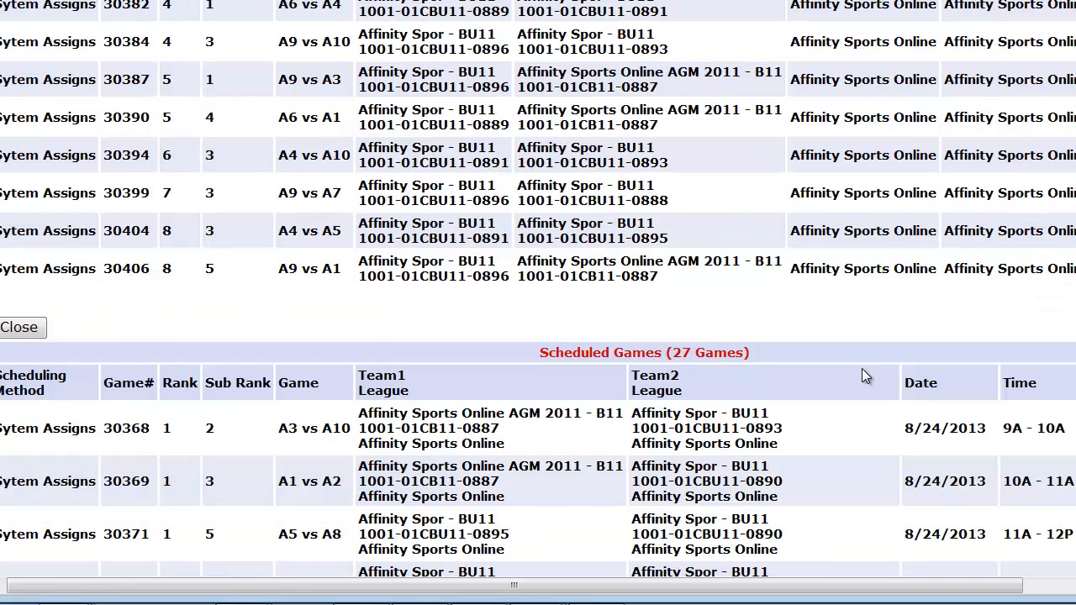
pyautogui.scroll(-1, 907, 423)
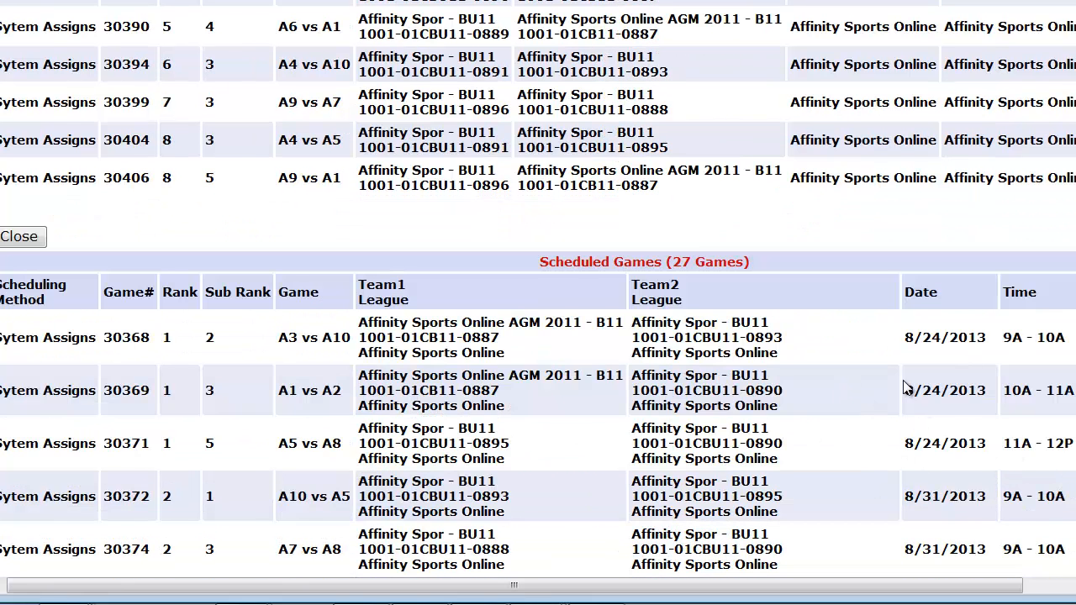
pyautogui.scroll(-1, 912, 389)
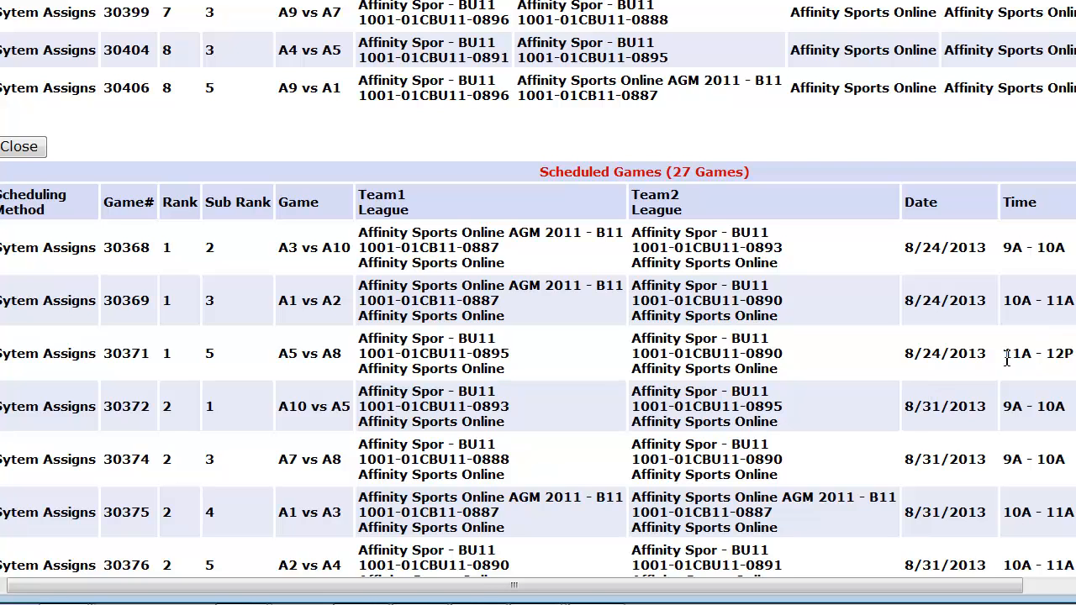
pyautogui.scroll(4, 980, 357)
pyautogui.scroll(2, 978, 358)
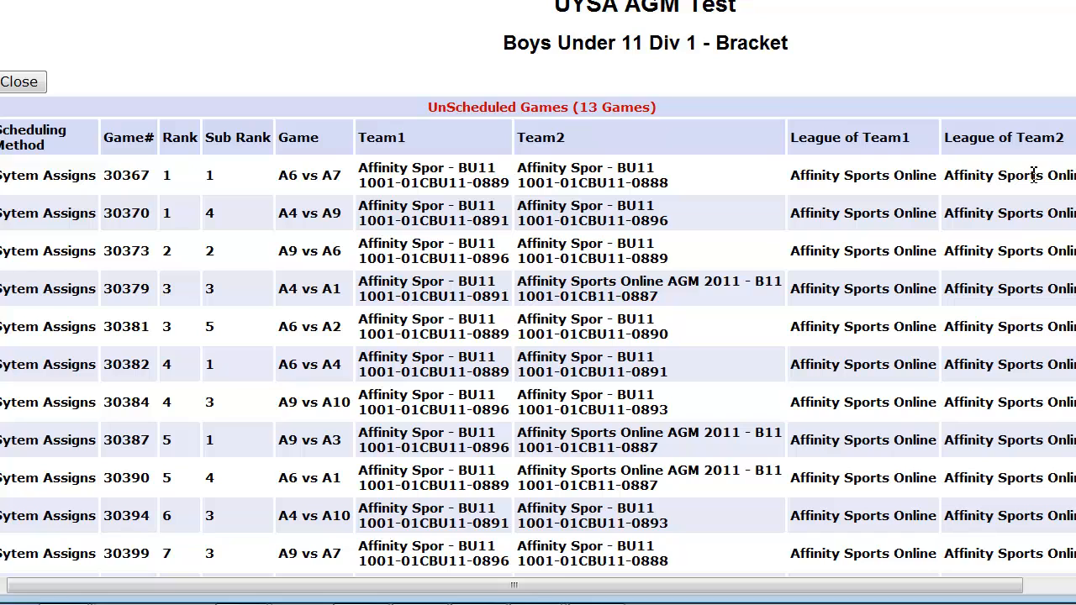
pyautogui.scroll(-1, 599, 217)
pyautogui.scroll(1, 378, 175)
pyautogui.hotkey('alt', 'F4')
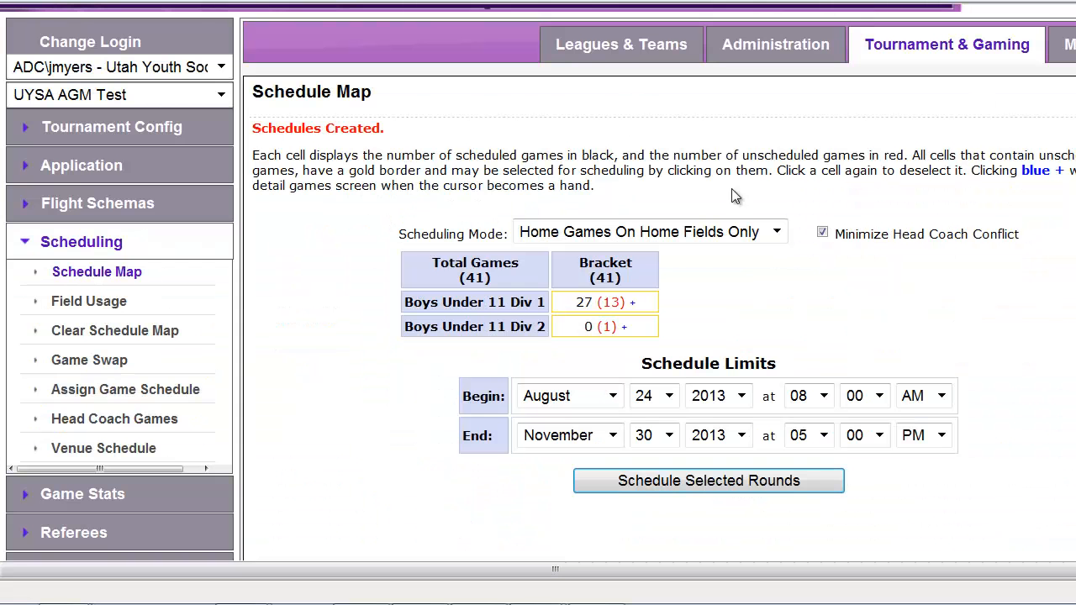
# Open the manual game schedule assignment and filter it to the Boys Under 11 Div 1 flight.
pyautogui.click(81, 394)
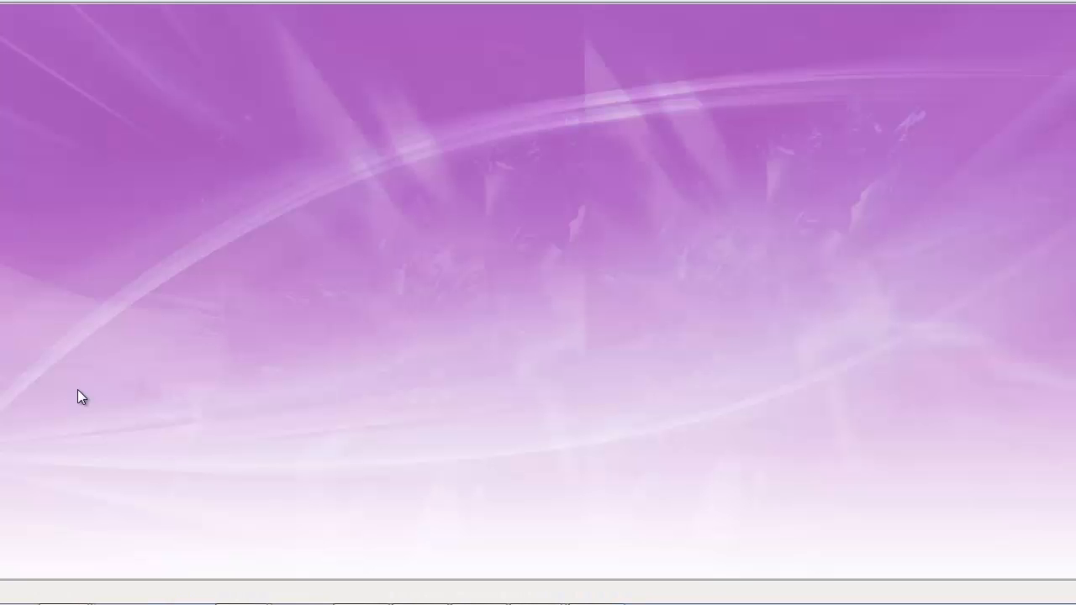
pyautogui.scroll(-1, 368, 492)
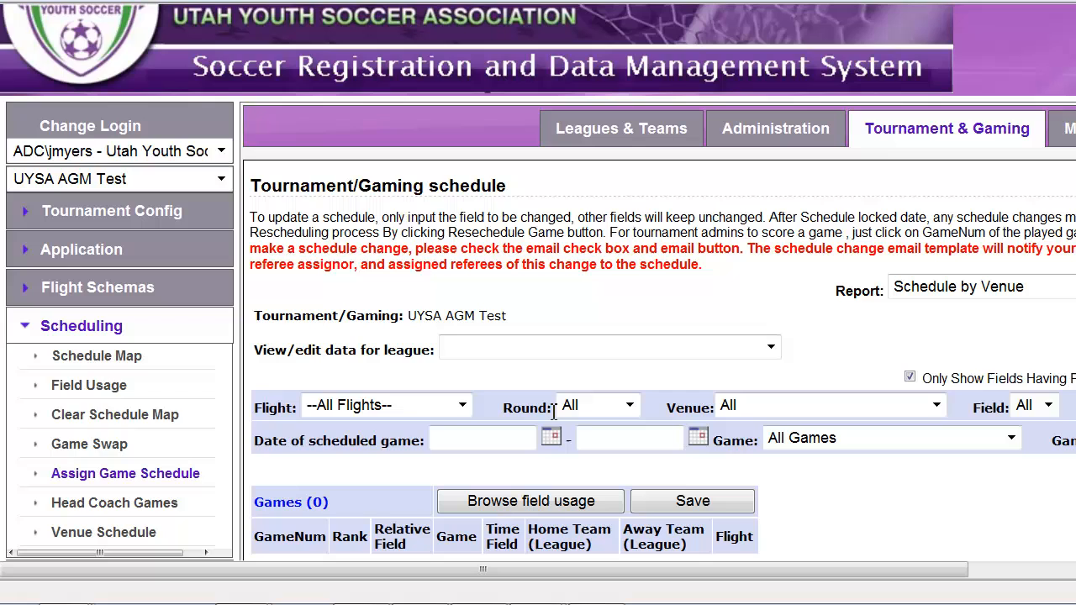
pyautogui.click(396, 410)
pyautogui.click(393, 447)
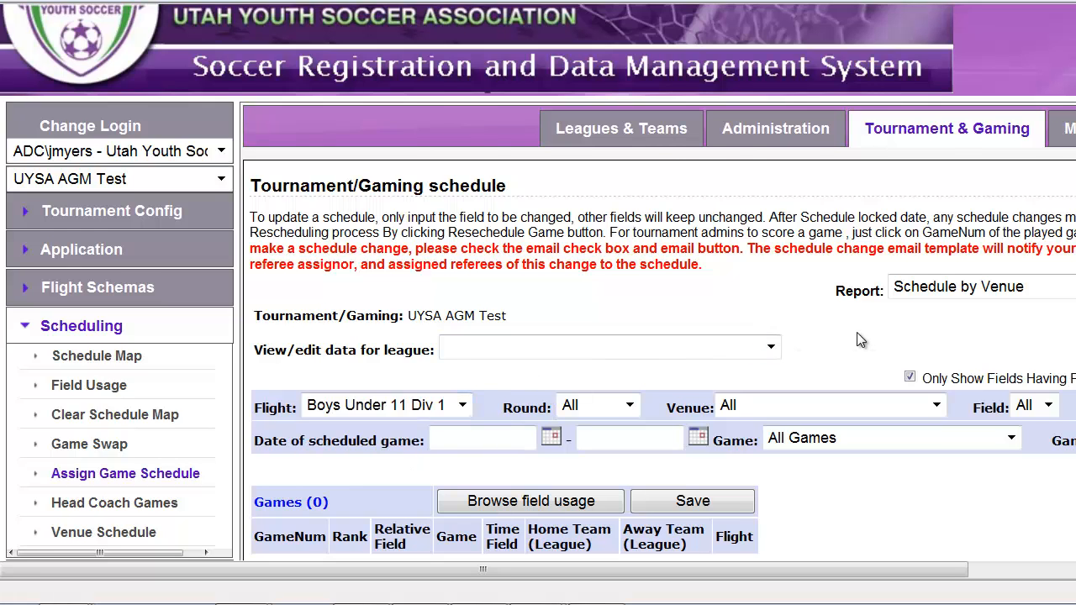
# Examine the list of unscheduled and scheduled Boys Under 11 Div 1 games in the game schedule assignment.
pyautogui.scroll(-1, 856, 332)
pyautogui.moveTo(759, 577); pyautogui.dragTo(938, 577)
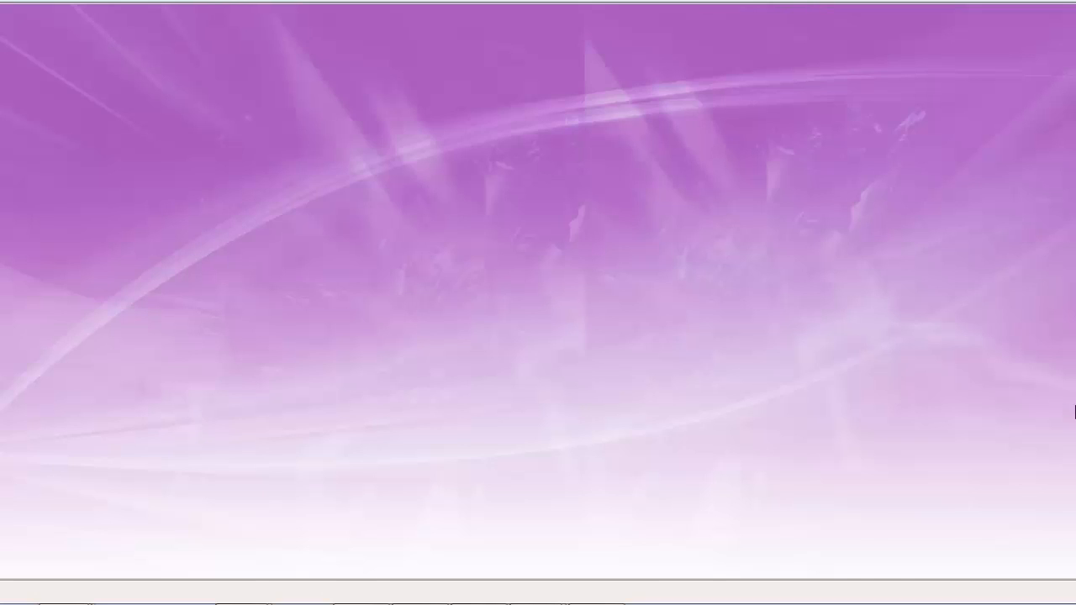
pyautogui.scroll(-3, 920, 467)
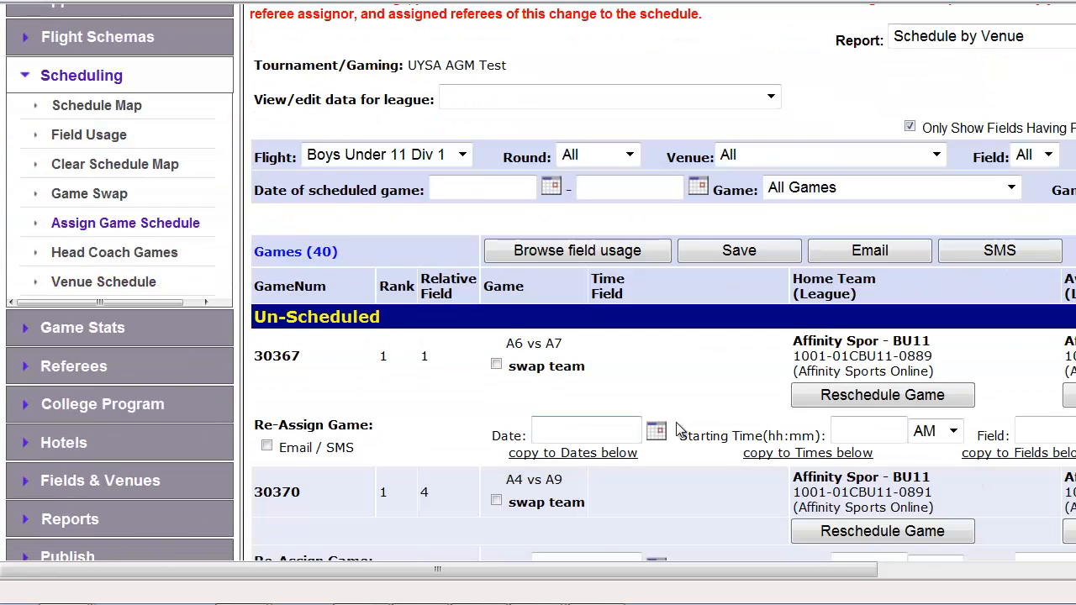
pyautogui.scroll(-3, 782, 420)
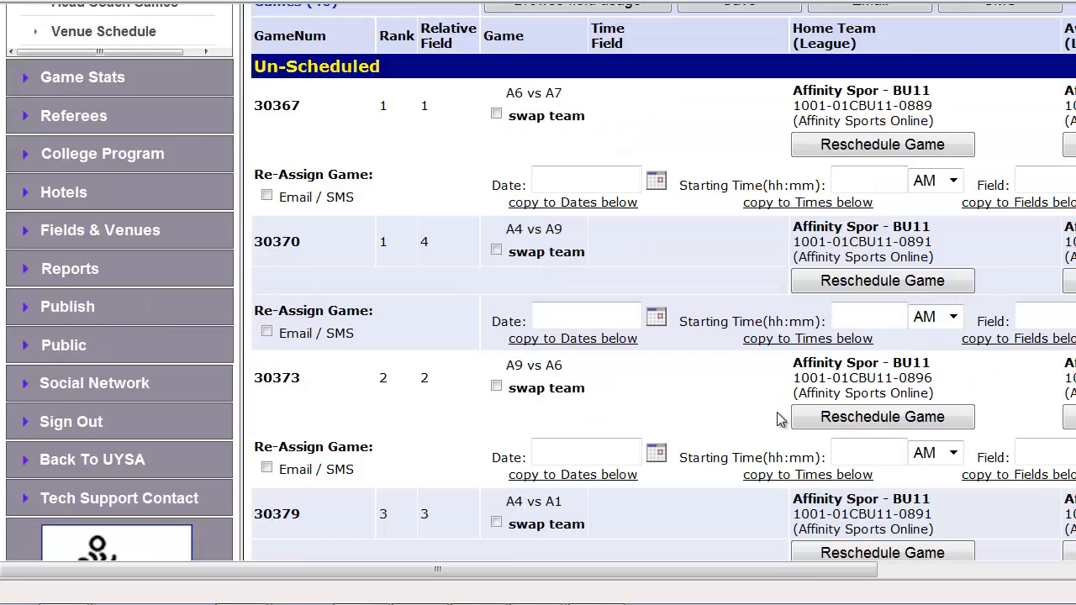
pyautogui.scroll(-9, 779, 418)
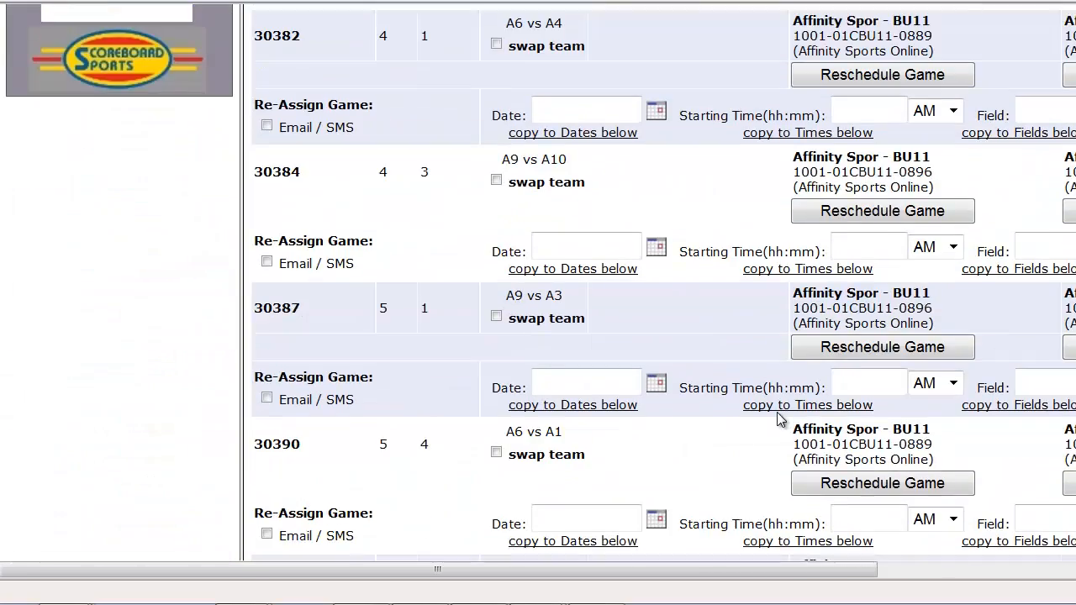
pyautogui.scroll(-10, 780, 412)
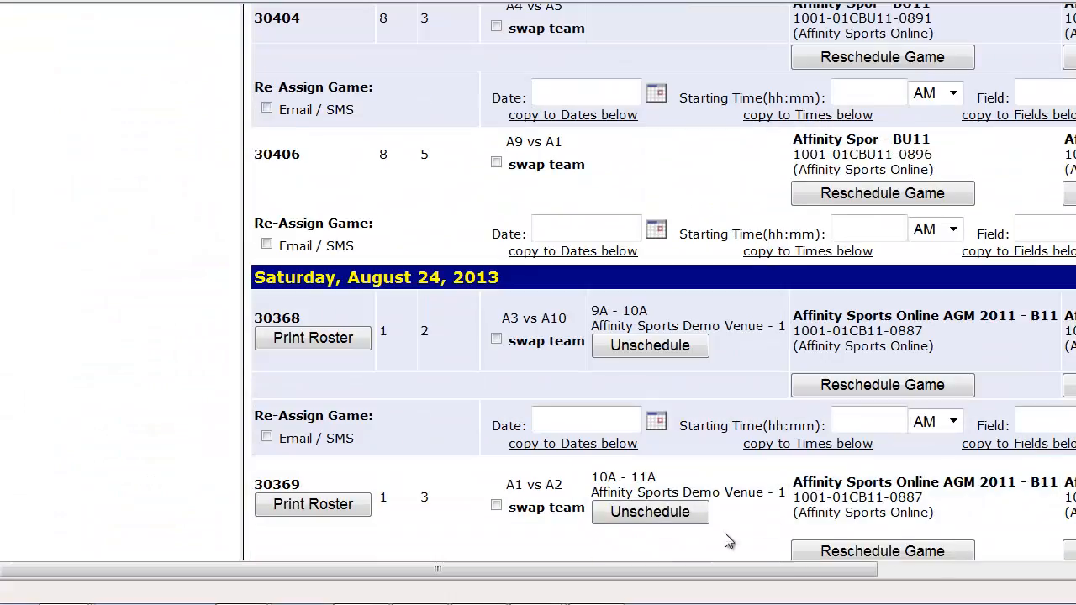
pyautogui.moveTo(486, 574); pyautogui.dragTo(344, 591)
pyautogui.scroll(11, 555, 559)
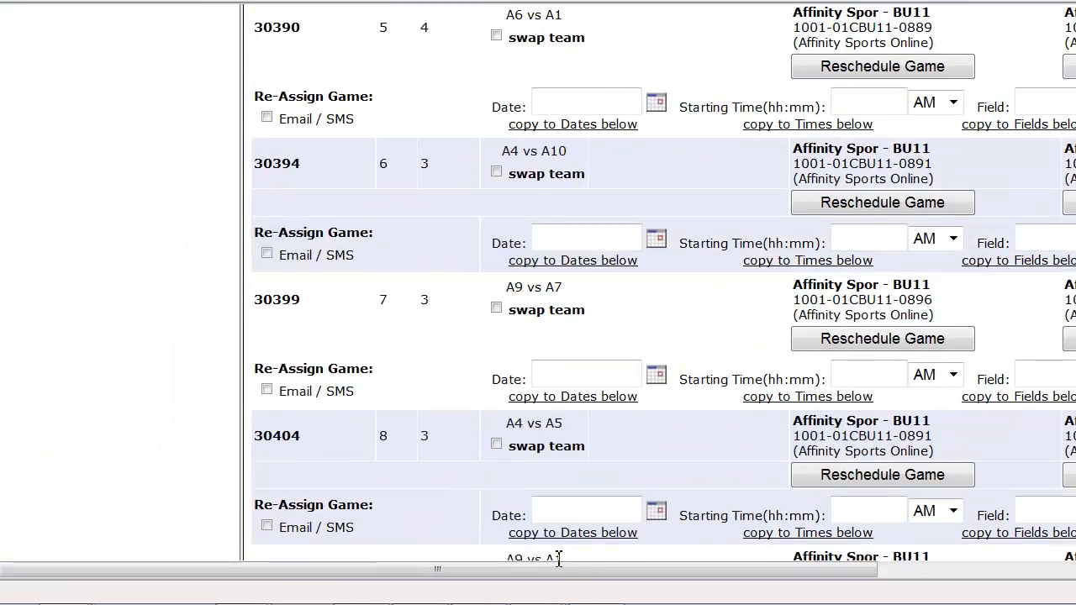
pyautogui.scroll(10, 555, 562)
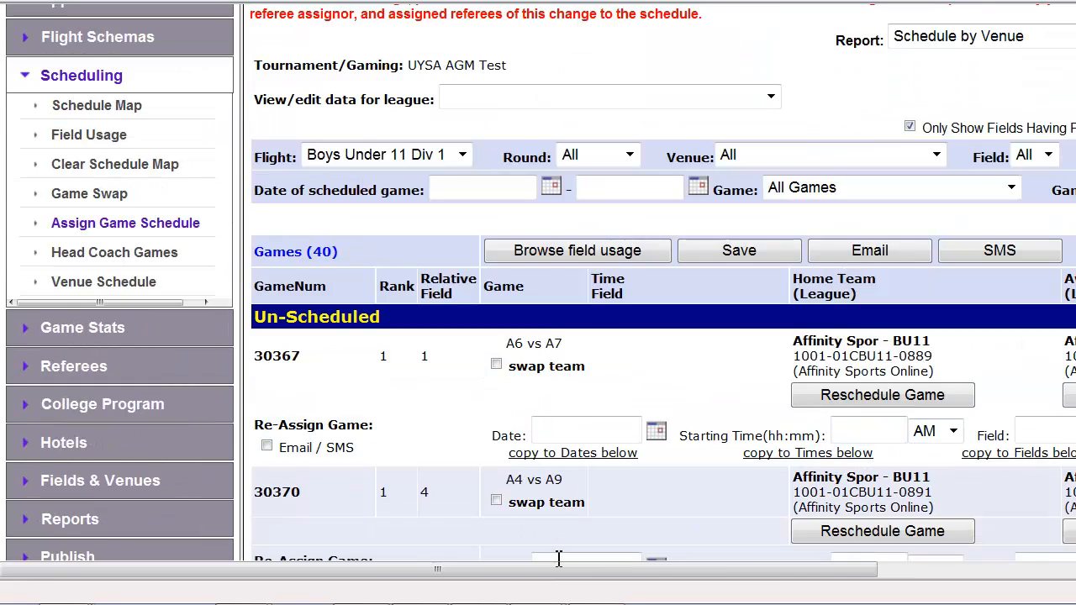
pyautogui.scroll(-2, 728, 522)
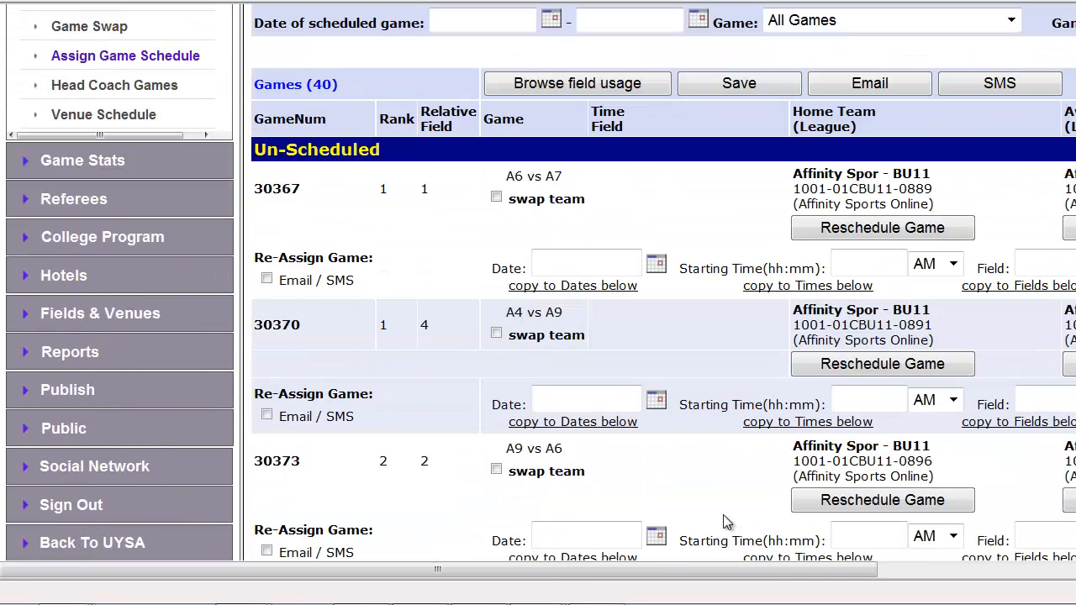
# Open the tournament's publish page and view the game stats and bracket schedule of Boys Under 11 Div 1.
pyautogui.scroll(-2, 721, 517)
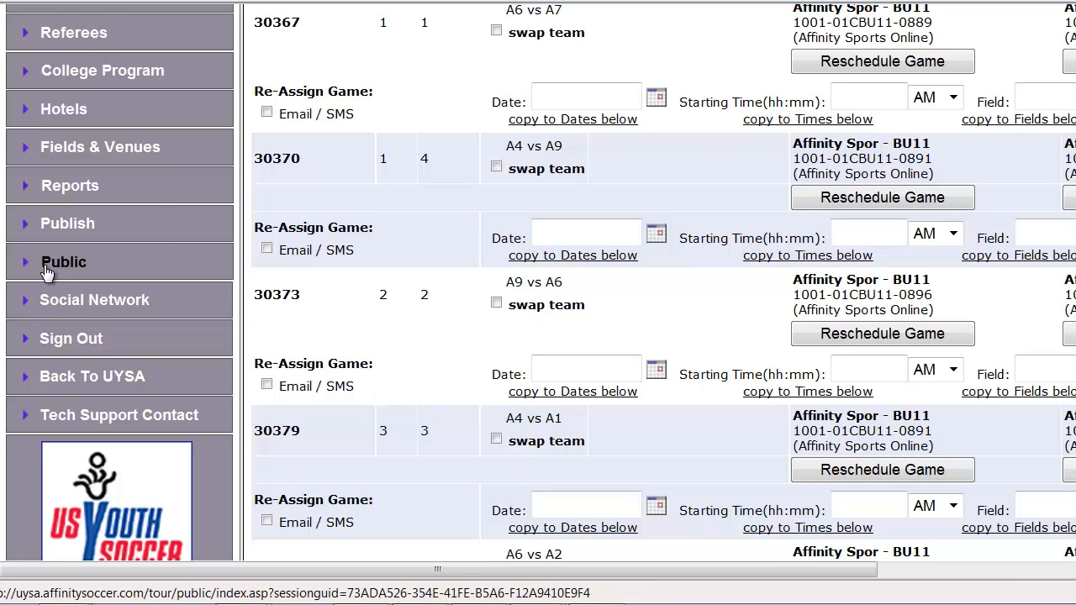
pyautogui.click(90, 235)
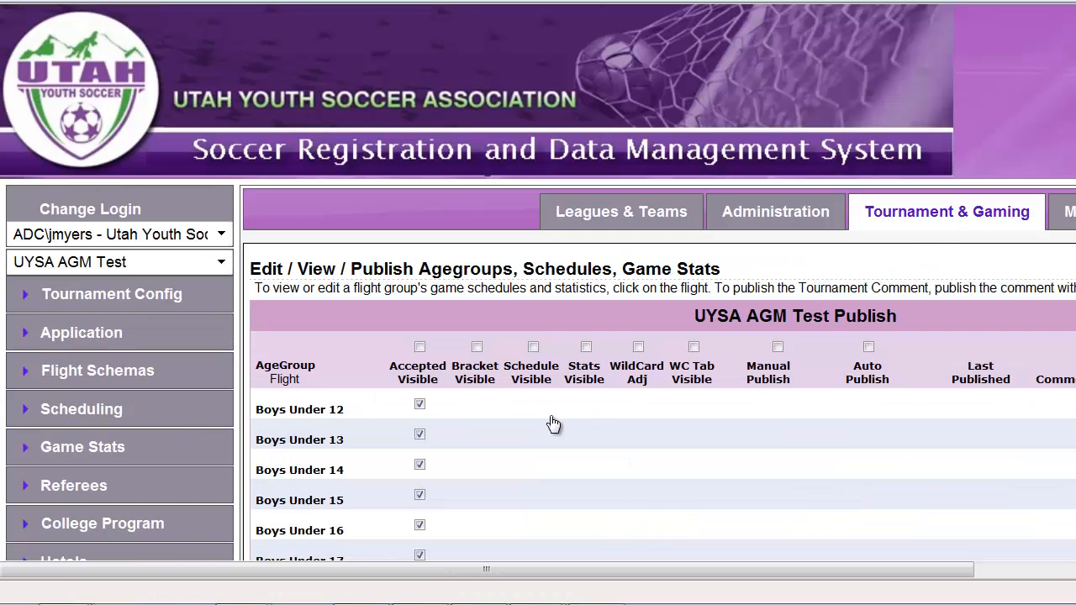
pyautogui.scroll(-5, 550, 429)
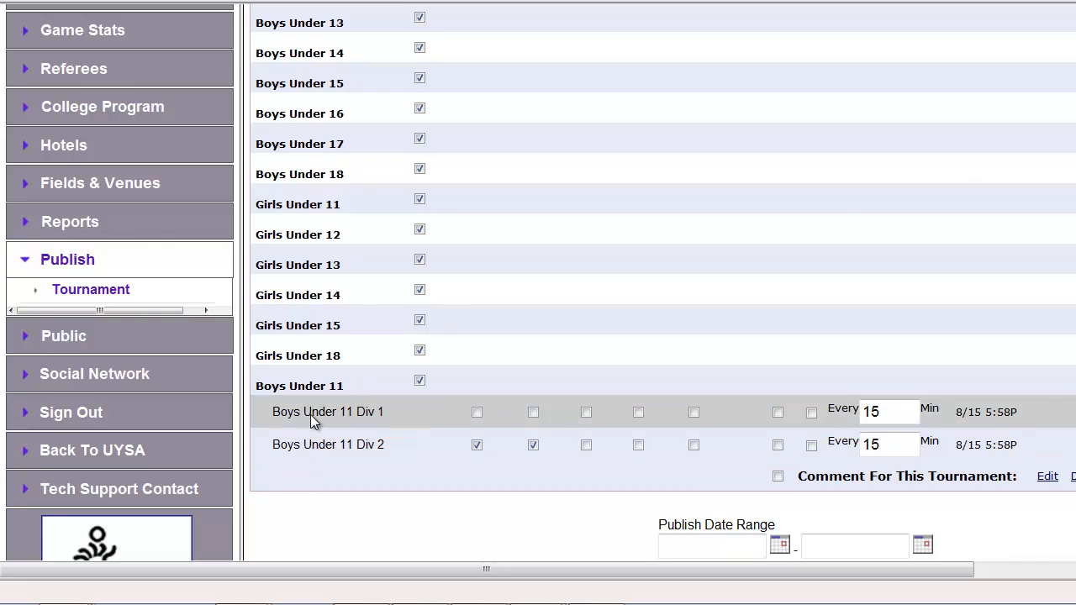
pyautogui.click(311, 414)
pyautogui.scroll(-3, 737, 469)
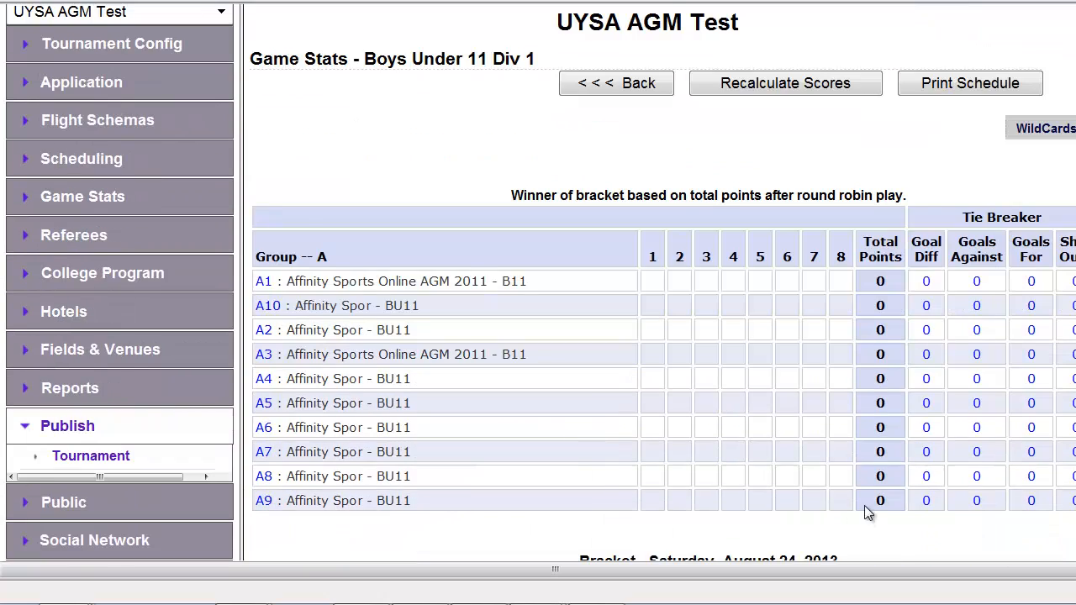
pyautogui.scroll(-2, 869, 512)
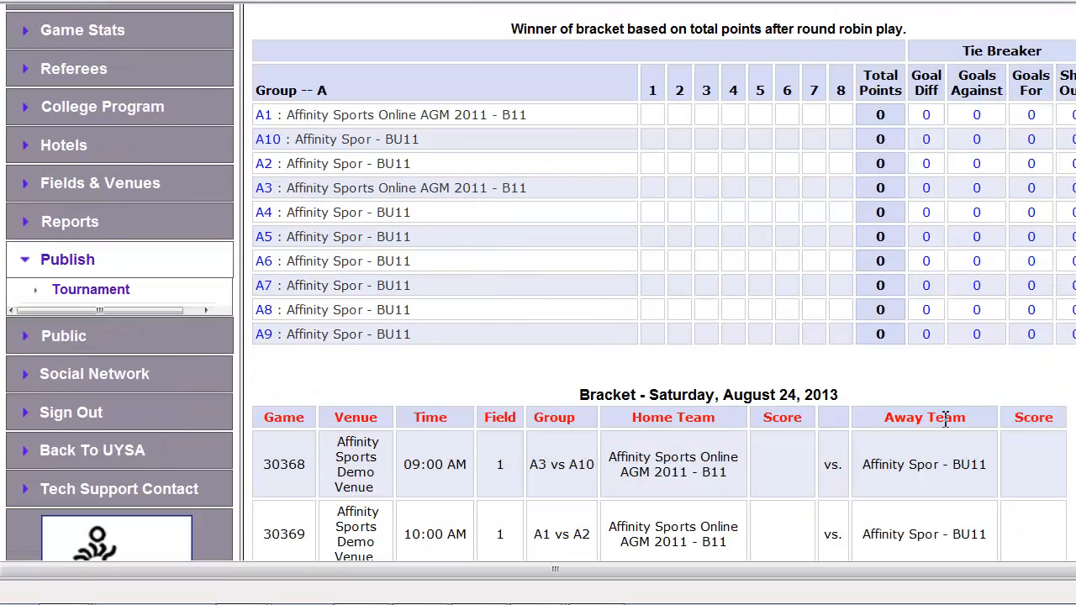
# Show only team A1's games in the Boys Under 11 Div 1 stats and examine its bracket schedule by date.
pyautogui.click(404, 118)
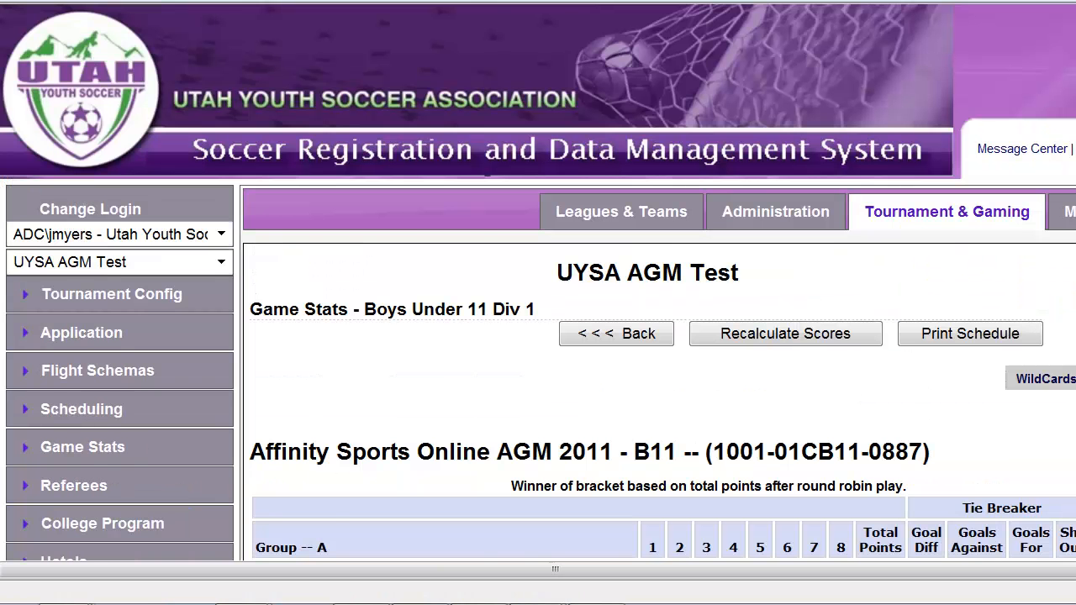
pyautogui.scroll(-4, 664, 337)
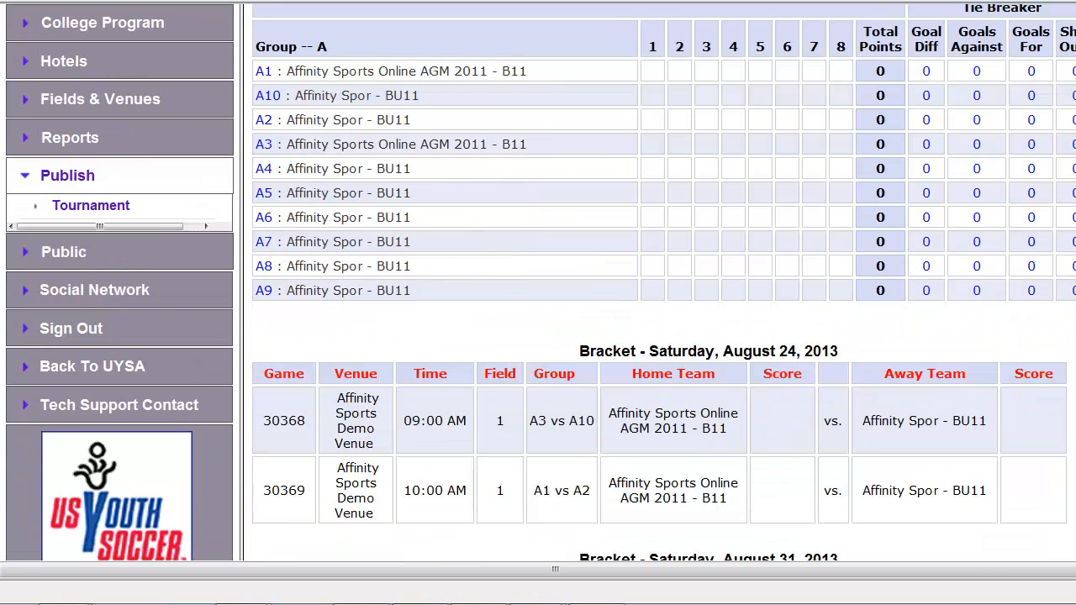
pyautogui.scroll(-1, 664, 336)
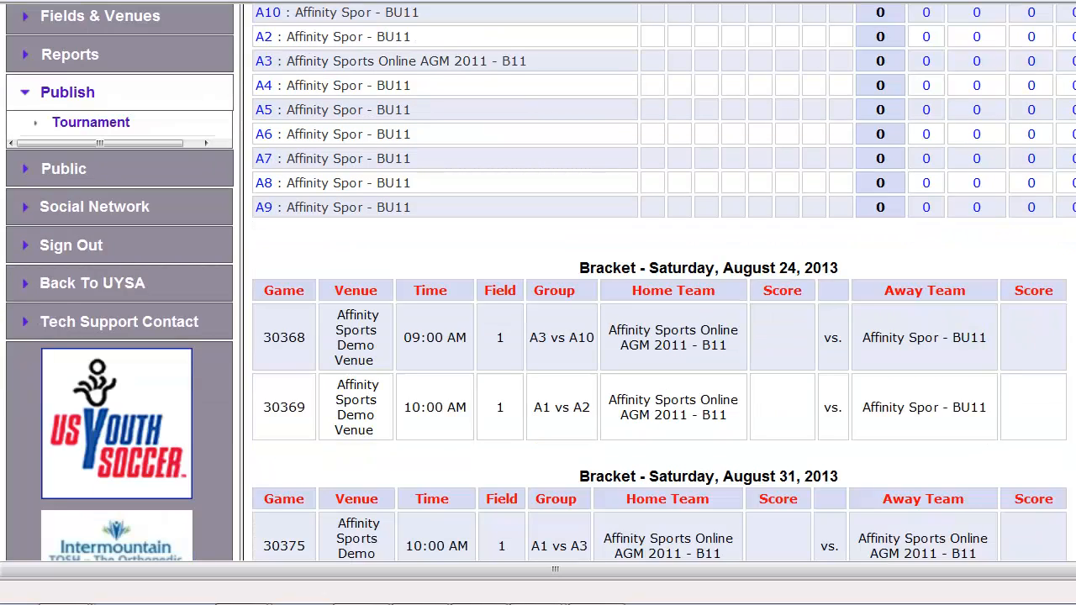
pyautogui.scroll(-1, 664, 336)
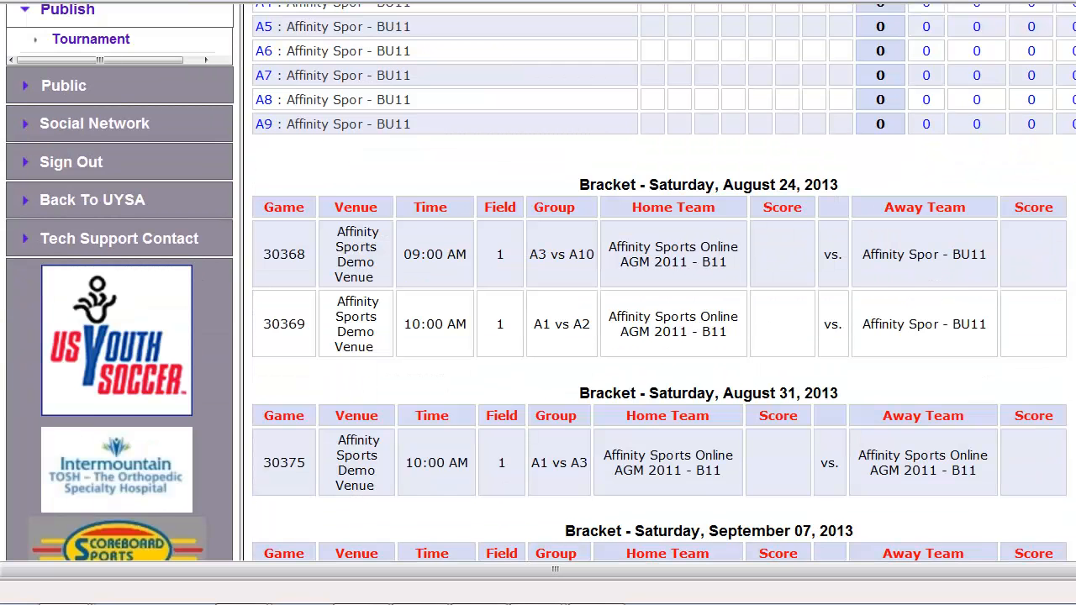
pyautogui.scroll(-1, 664, 336)
pyautogui.scroll(-1, 664, 336)
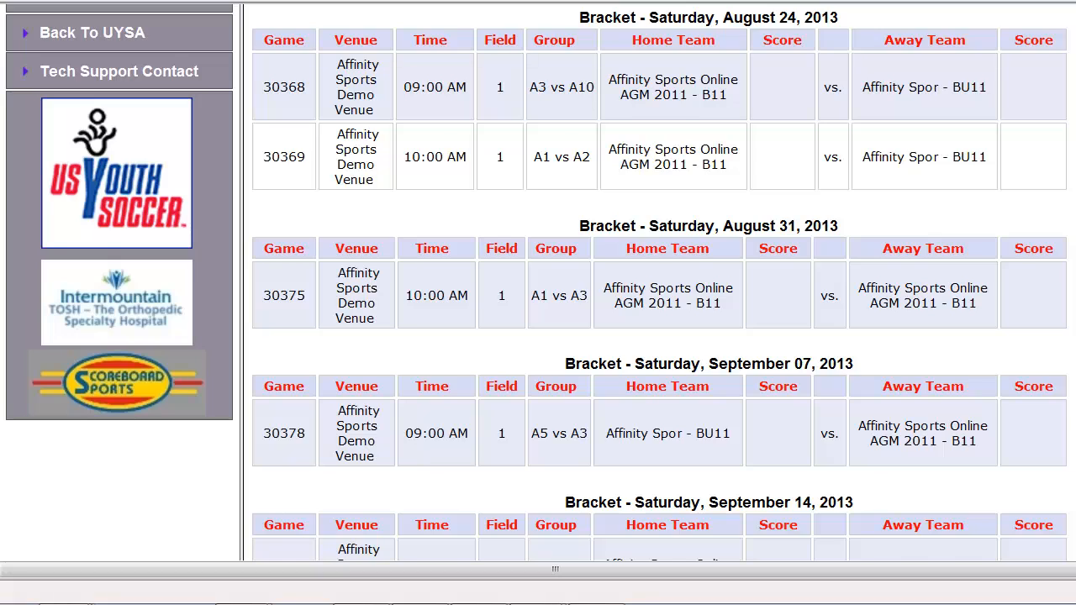
pyautogui.scroll(-1, 664, 336)
pyautogui.scroll(8, 664, 336)
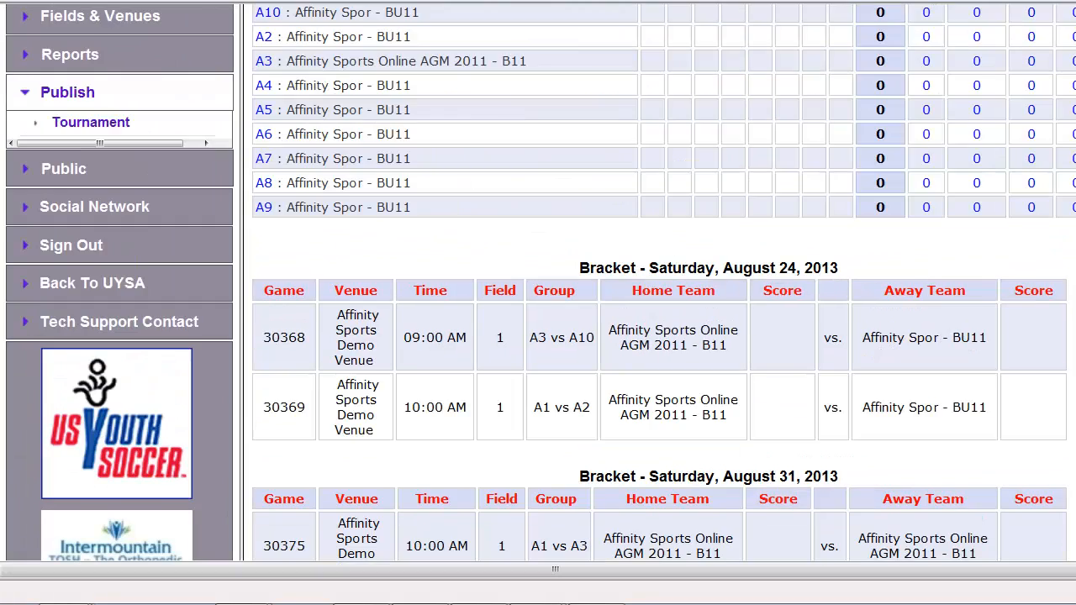
pyautogui.scroll(3, 633, 446)
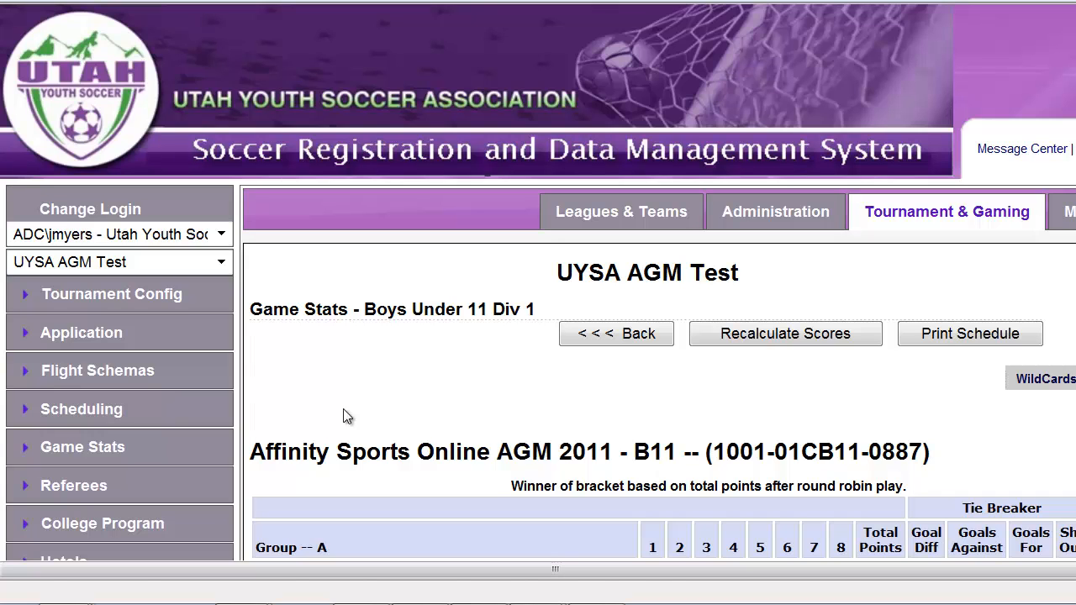
# Select the Boys Under 11 Div 1 bracket in the field usage report and open its fields in the graphical field scheduler.
pyautogui.click(77, 410)
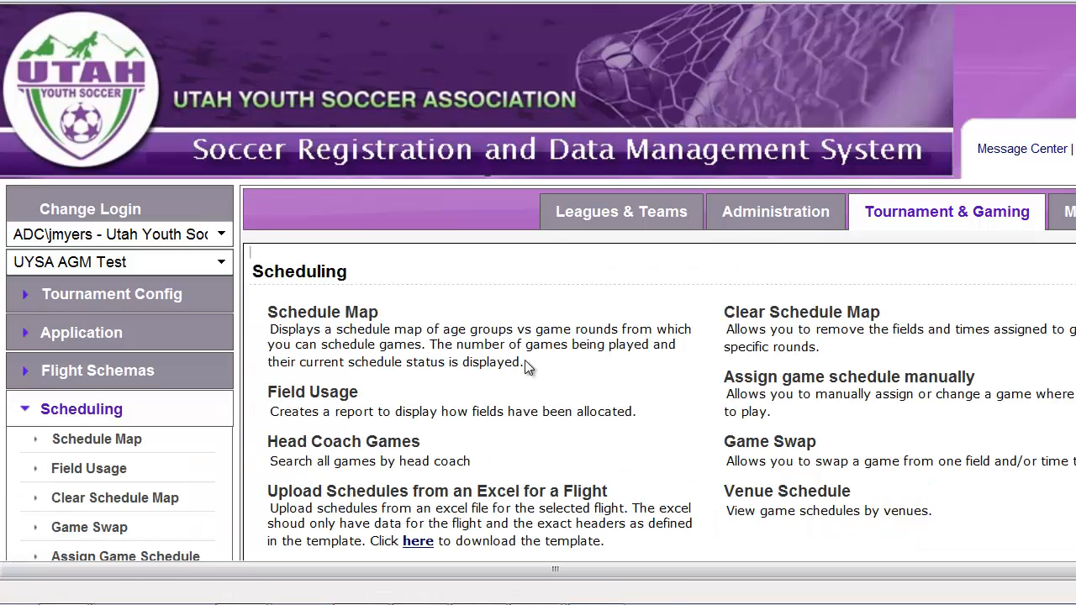
pyautogui.scroll(-2, 555, 399)
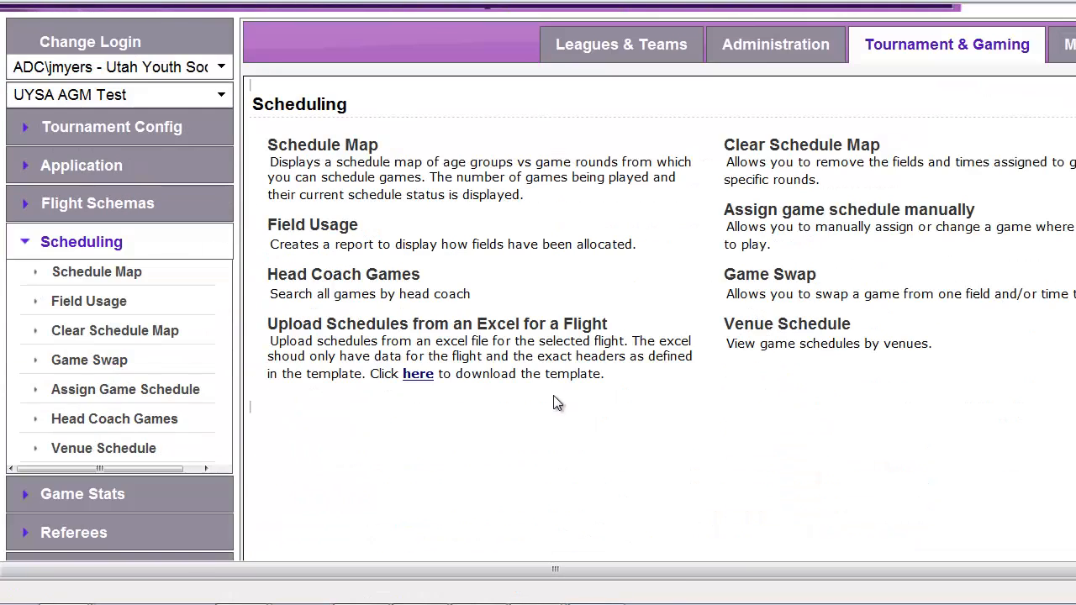
pyautogui.click(84, 303)
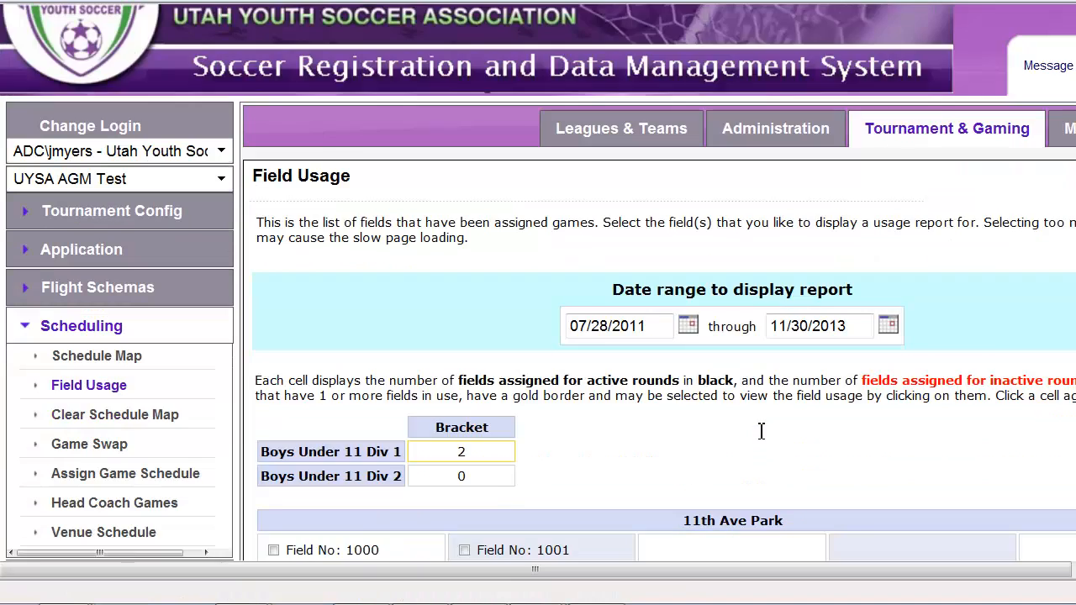
pyautogui.scroll(-1, 761, 431)
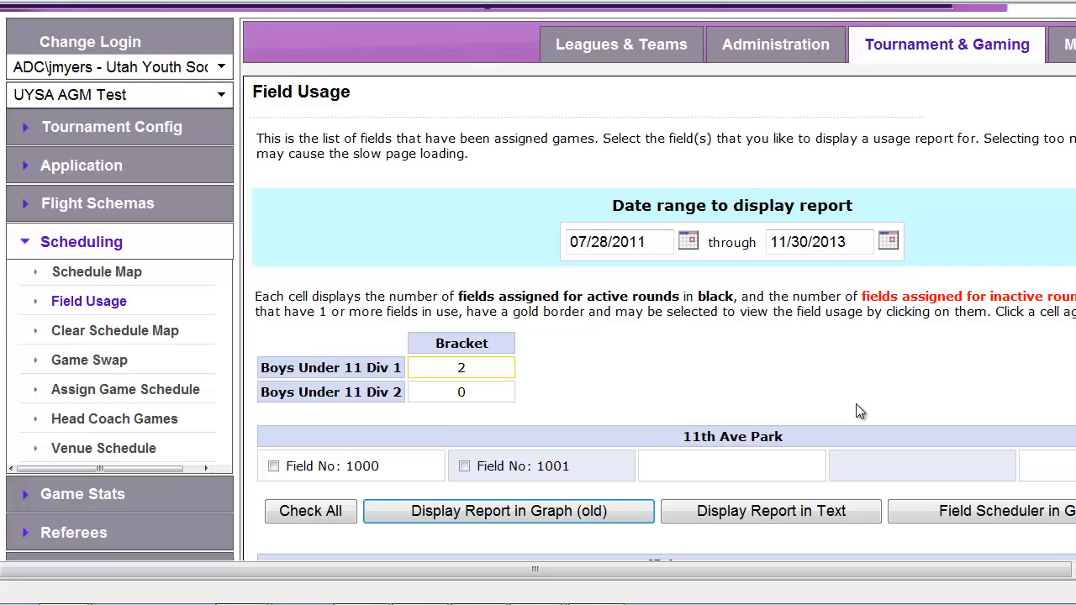
pyautogui.click(458, 370)
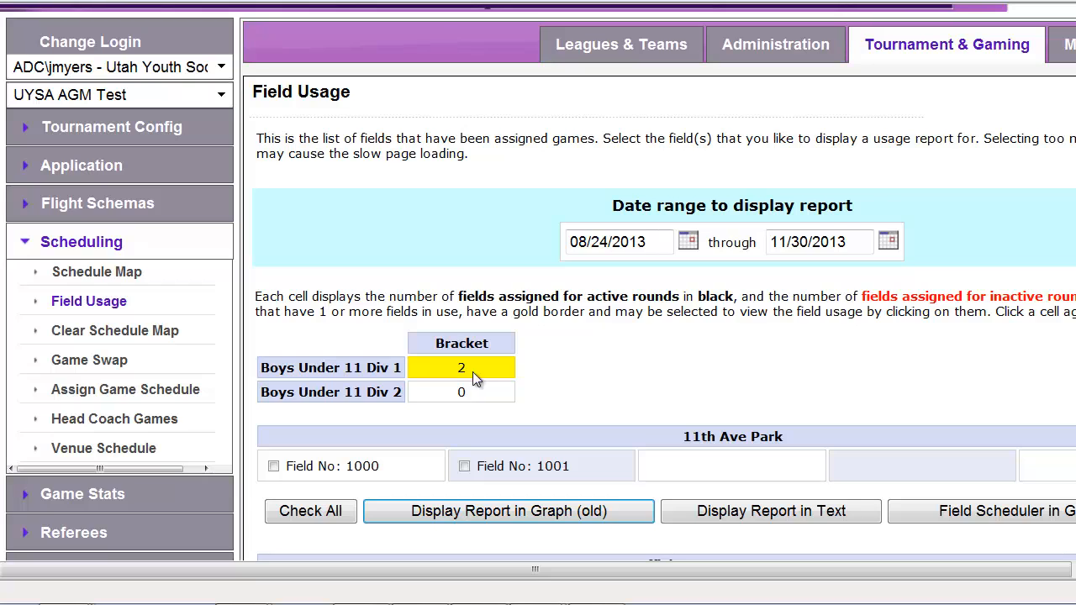
pyautogui.click(1004, 516)
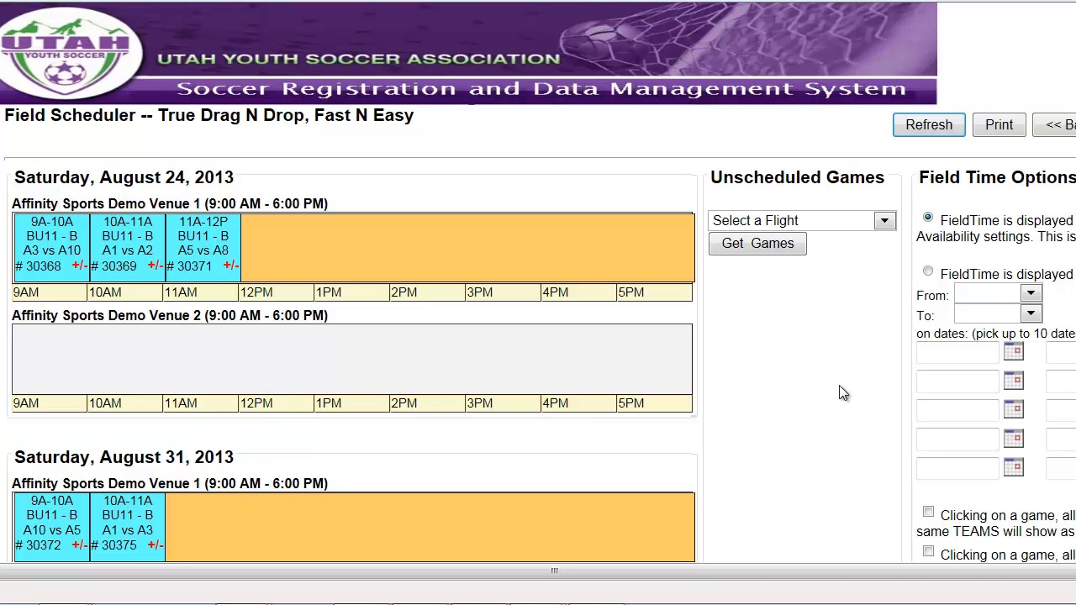
# Enable and submit the option that highlights games with the same teams, and select the August 24 game A3 vs A10.
pyautogui.scroll(-2, 837, 385)
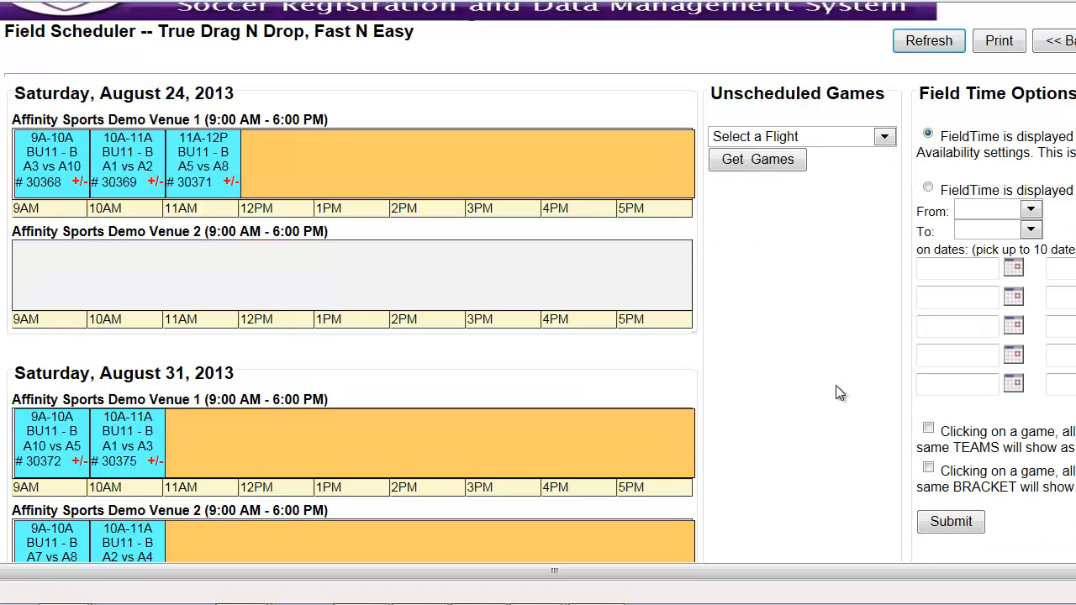
pyautogui.click(928, 430)
pyautogui.click(953, 523)
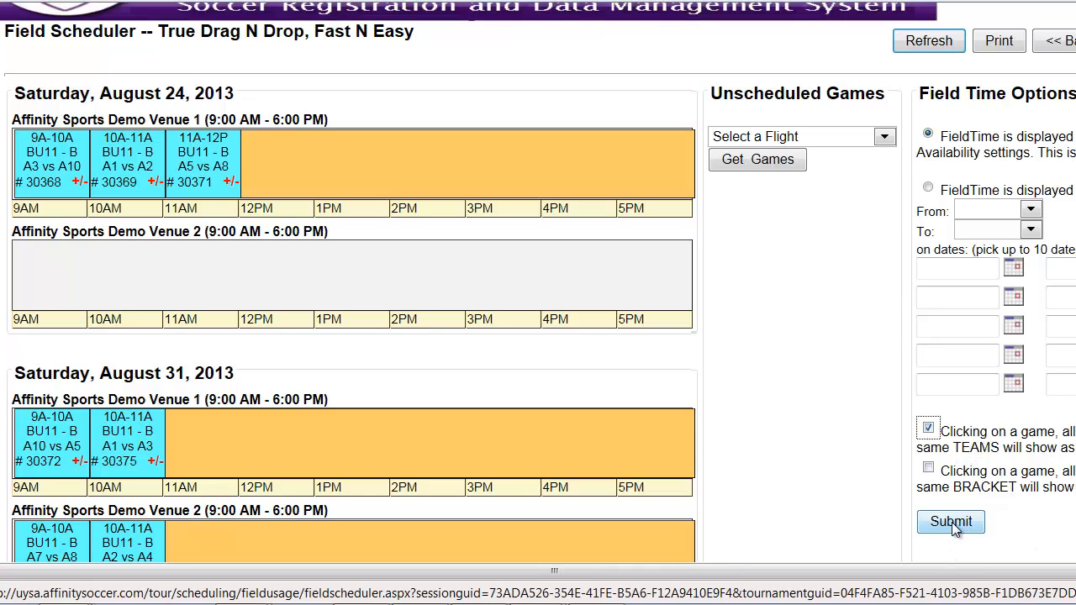
pyautogui.click(951, 522)
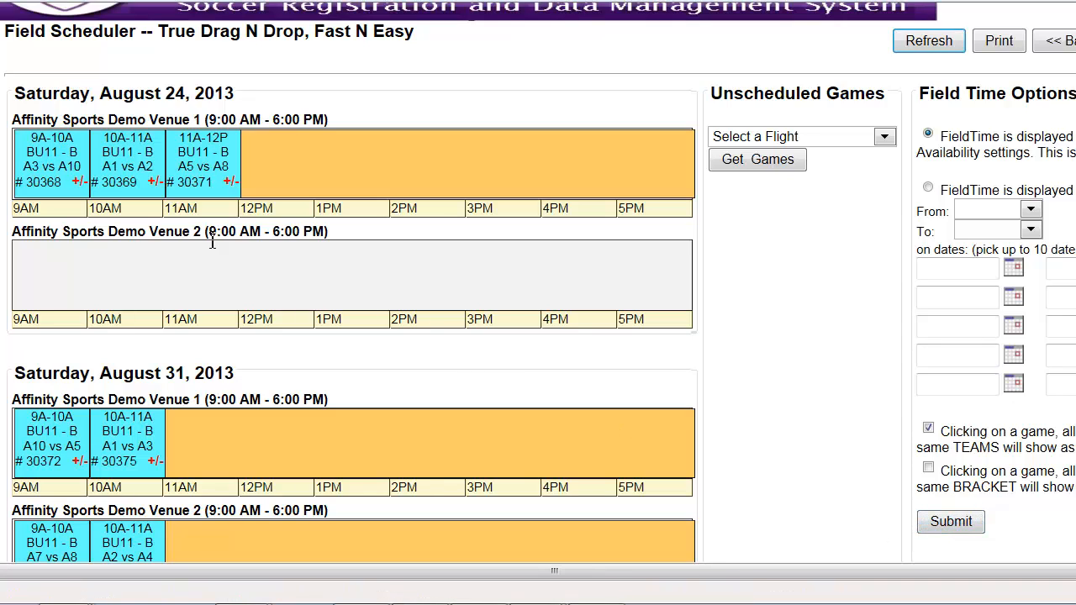
pyautogui.click(46, 160)
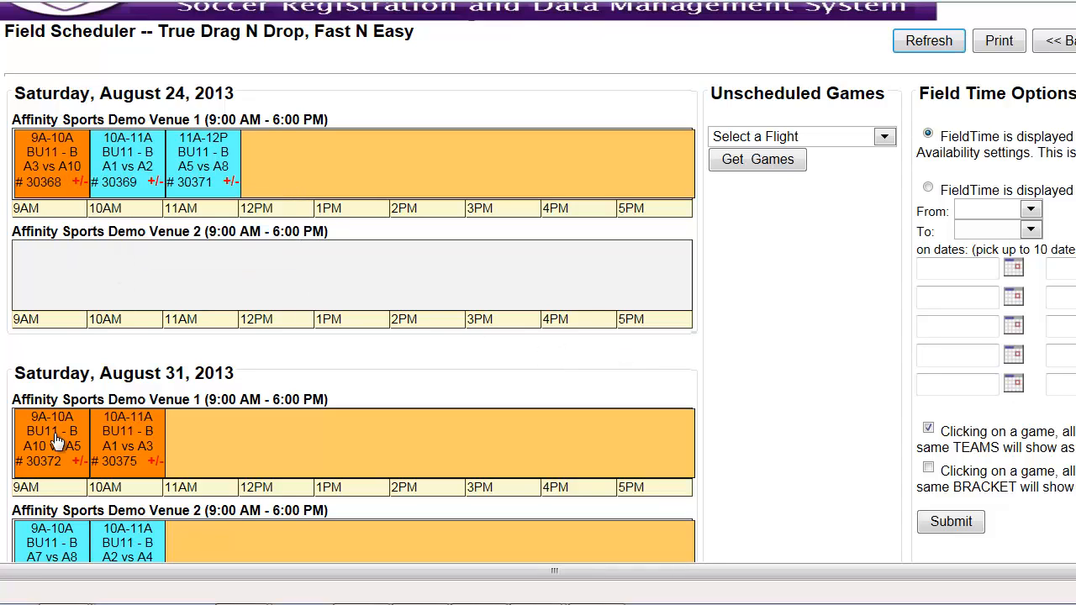
# Load the unscheduled Boys Under 11 Div 1 games and schedule A6 vs A7 on August 24 at 12 PM on Affinity Sports Demo Venue 1.
pyautogui.click(816, 138)
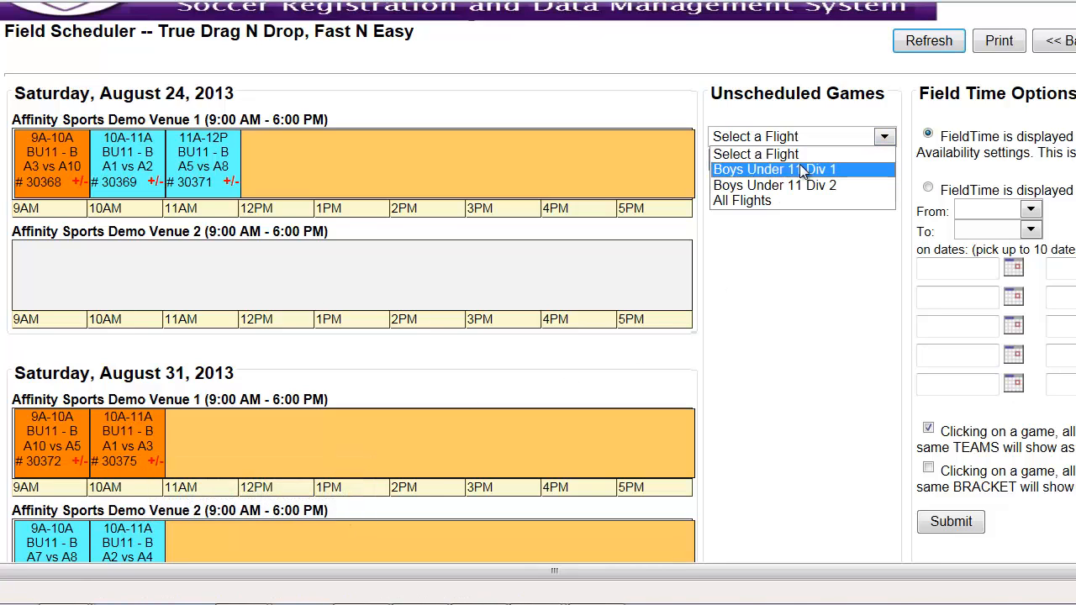
pyautogui.click(803, 171)
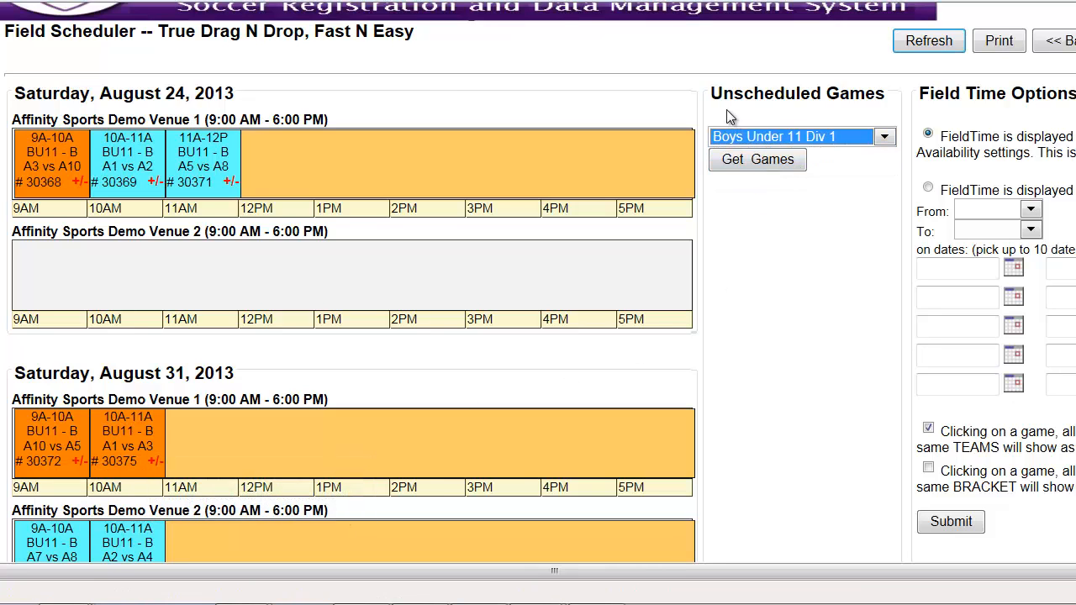
pyautogui.click(755, 162)
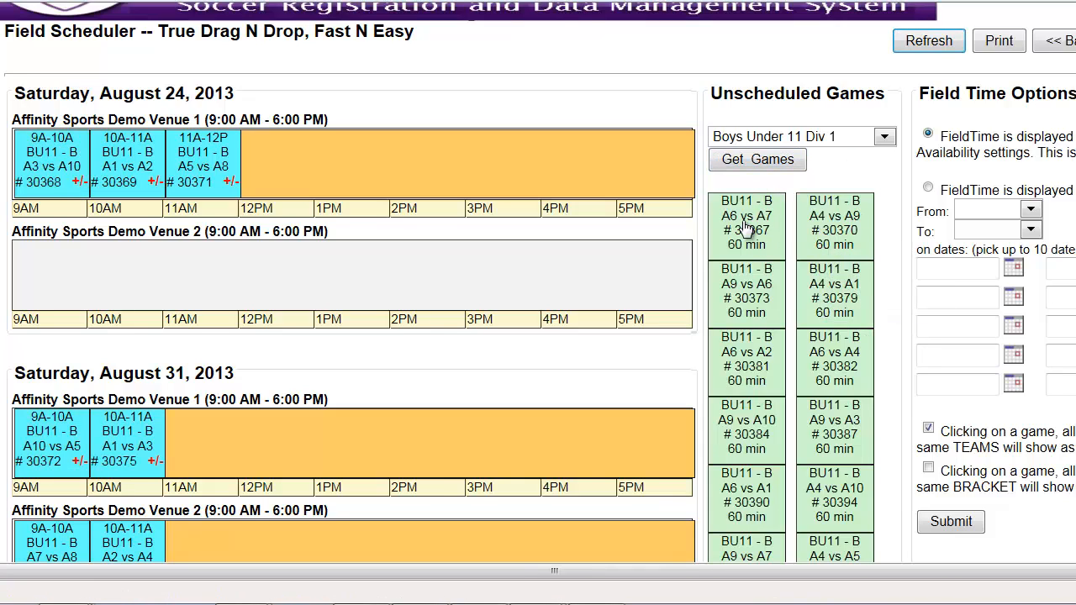
pyautogui.click(57, 168)
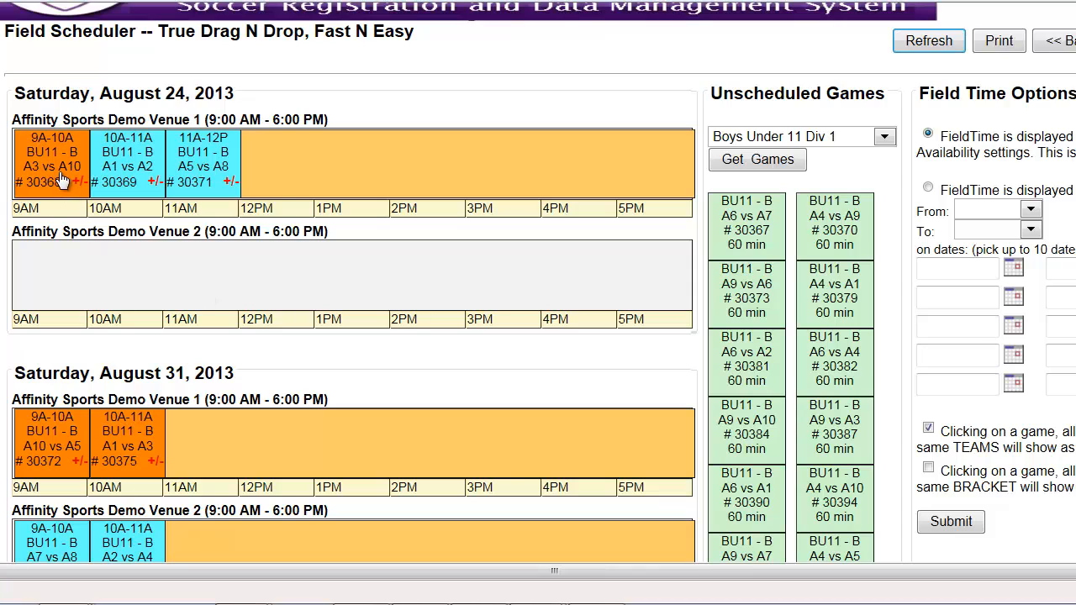
pyautogui.moveTo(745, 232); pyautogui.dragTo(246, 129)
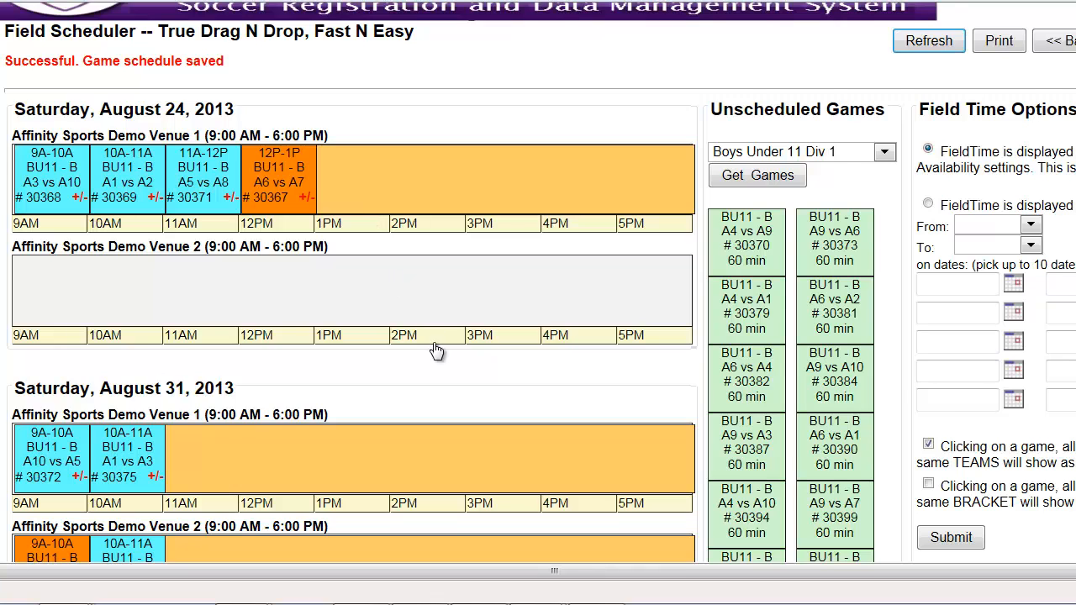
# Move A1 vs A3 to Venue 2 at 11 AM on August 31, and swap it with August 24's 11 AM game A5 vs A8.
pyautogui.scroll(-2, 446, 420)
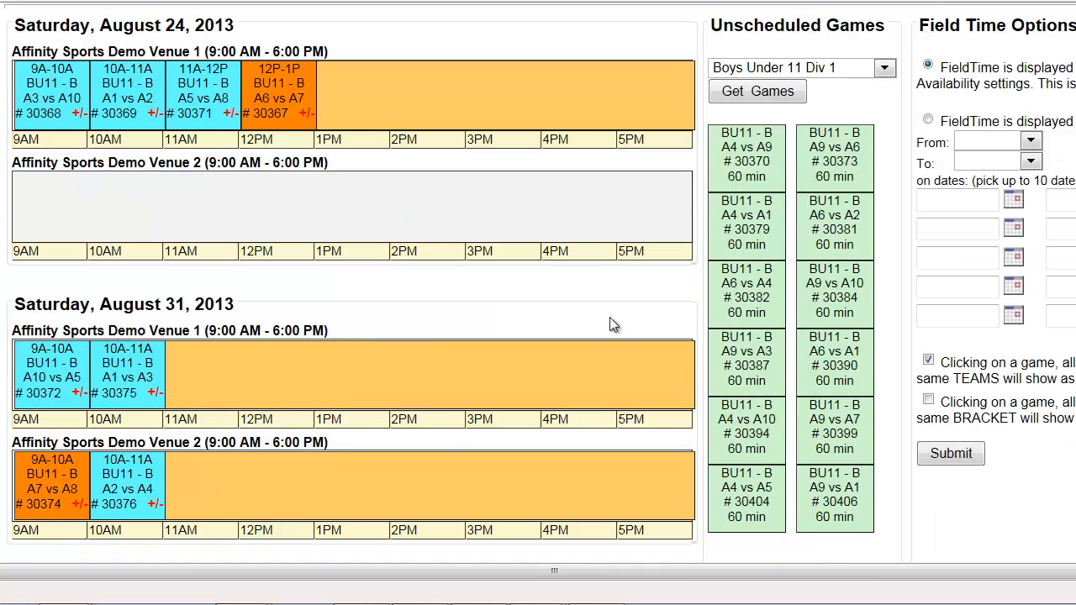
pyautogui.moveTo(142, 386); pyautogui.dragTo(167, 451)
pyautogui.moveTo(204, 496); pyautogui.dragTo(169, 193)
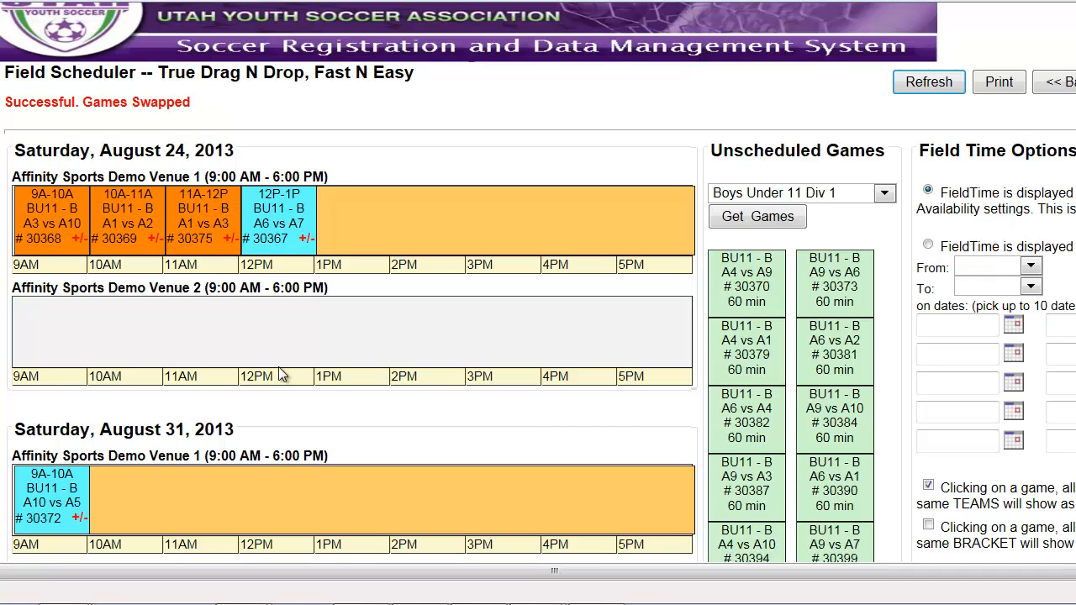
# Examine the swapped games on August 24 and 31, the September game days and the color legend in the field scheduler.
pyautogui.scroll(-5, 281, 376)
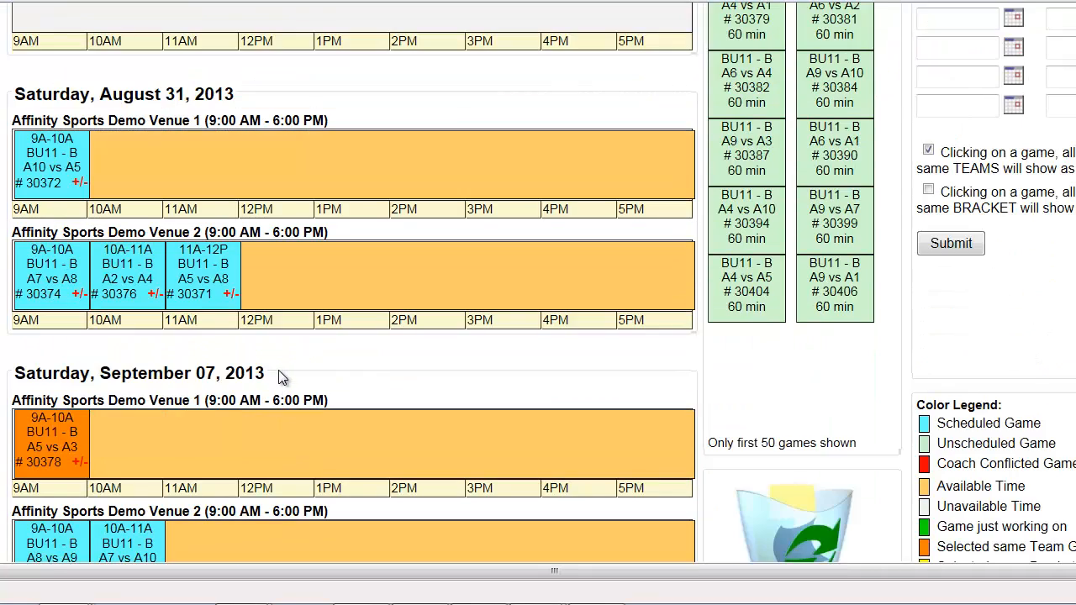
pyautogui.scroll(5, 281, 377)
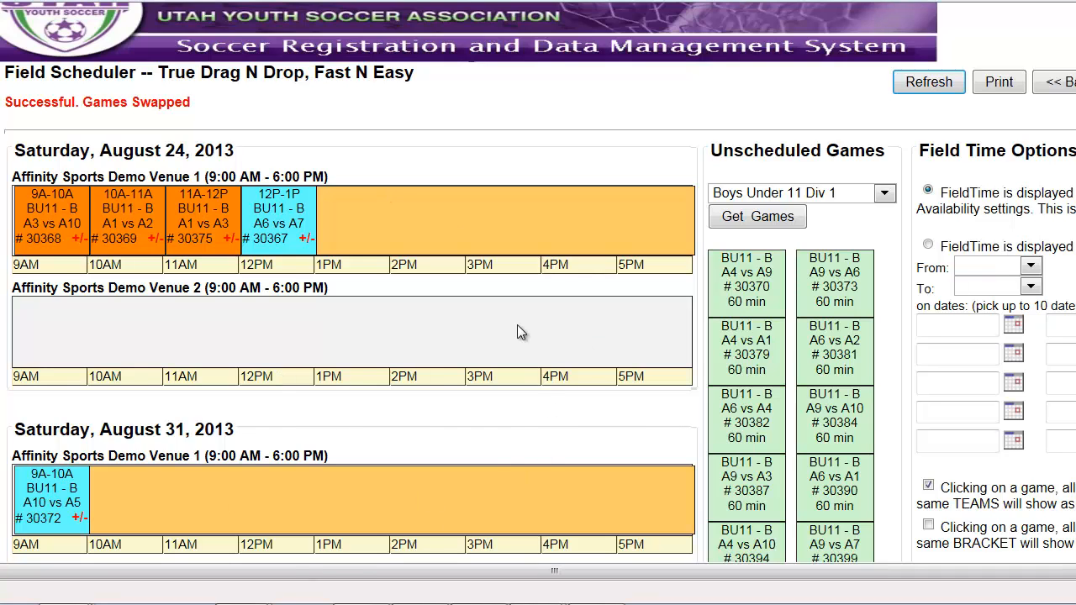
pyautogui.scroll(-3, 528, 403)
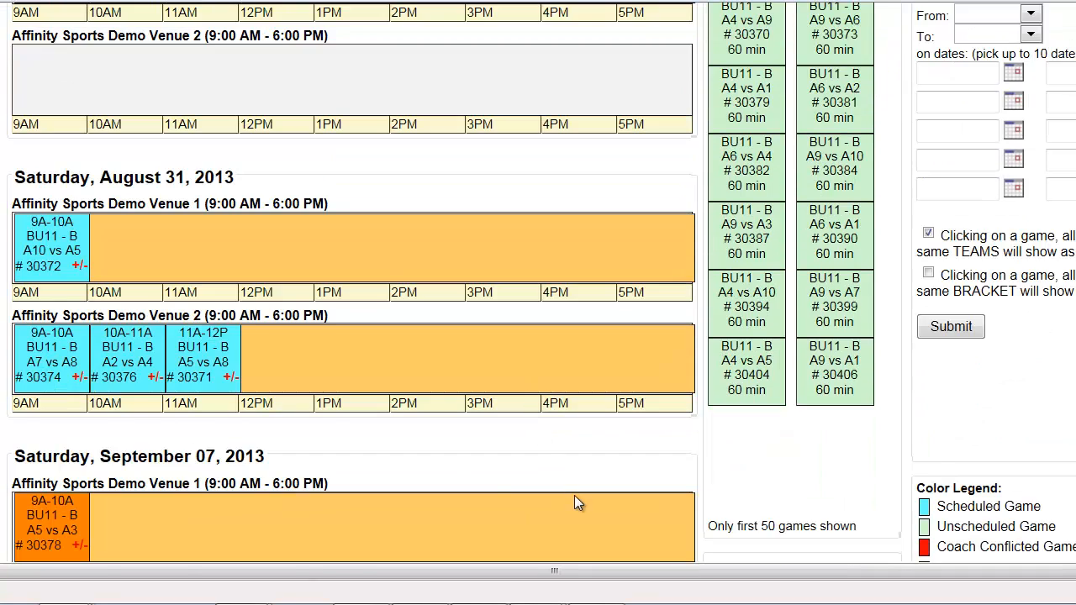
pyautogui.scroll(-2, 574, 503)
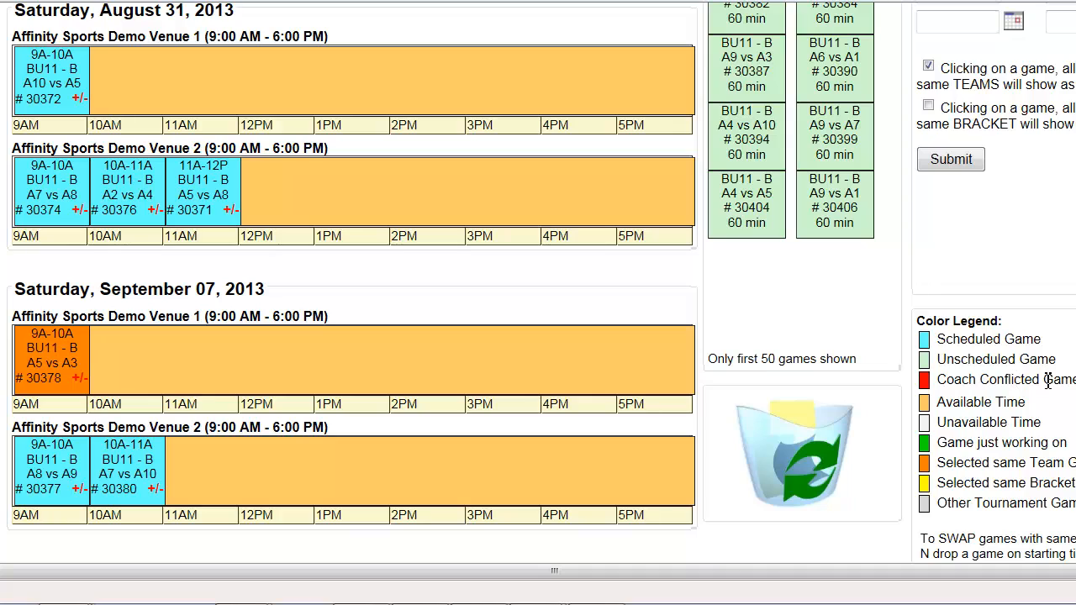
pyautogui.scroll(-6, 676, 434)
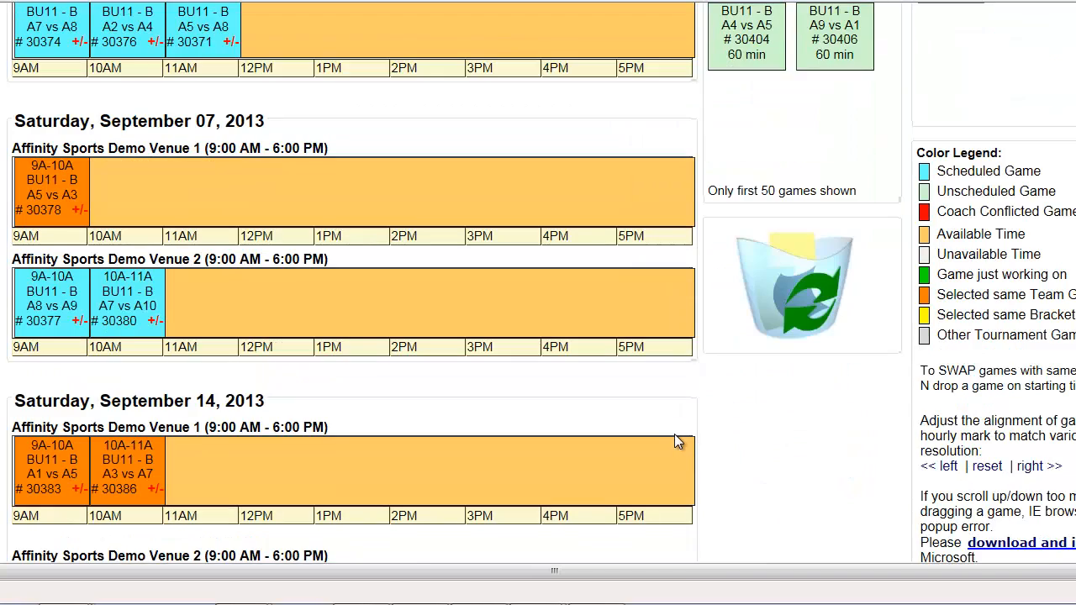
pyautogui.scroll(12, 671, 429)
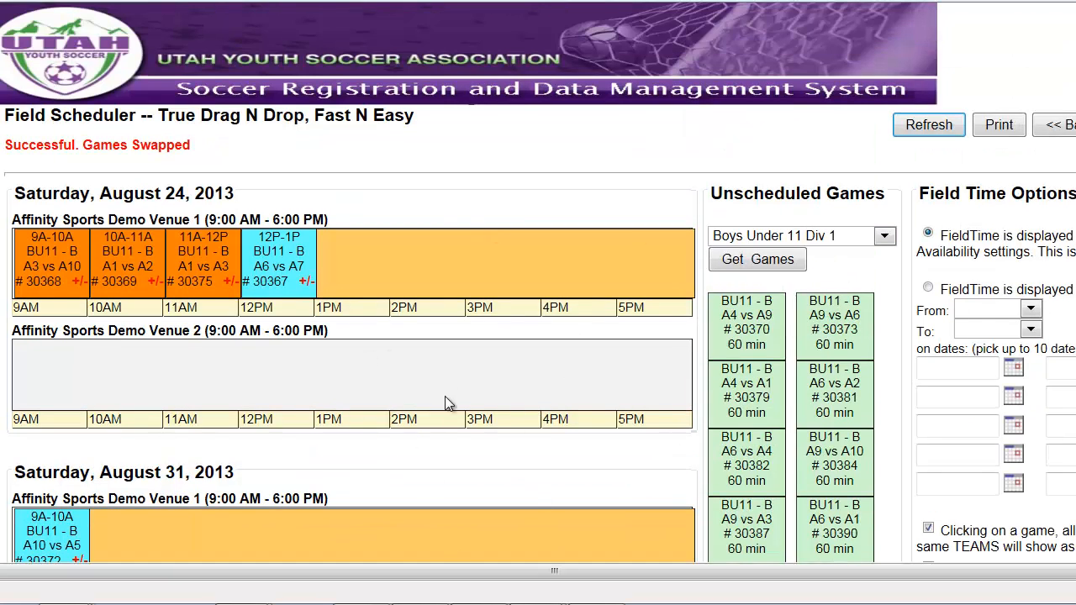
# Leave the field scheduler and open the publish settings of the UYSA AGM Test tournament.
pyautogui.click(1073, 132)
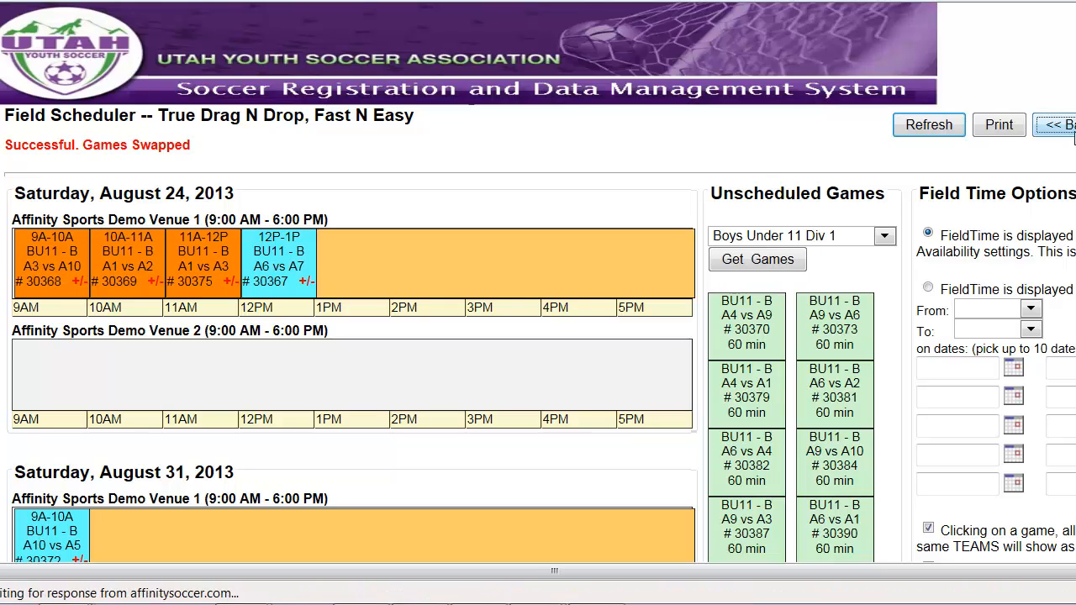
pyautogui.scroll(-6, 545, 337)
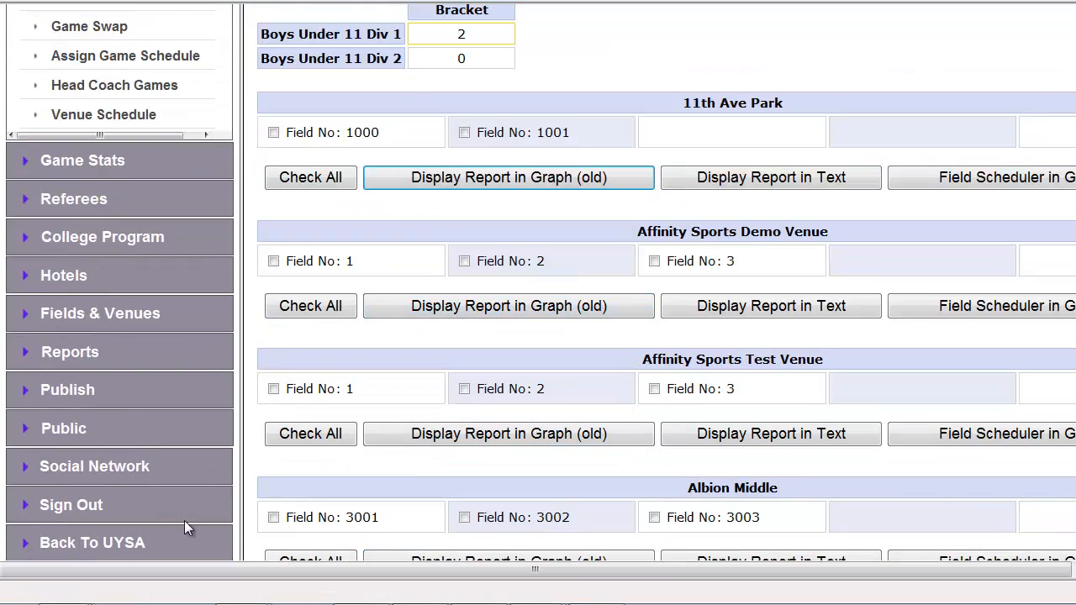
pyautogui.click(66, 392)
pyautogui.scroll(-2, 559, 427)
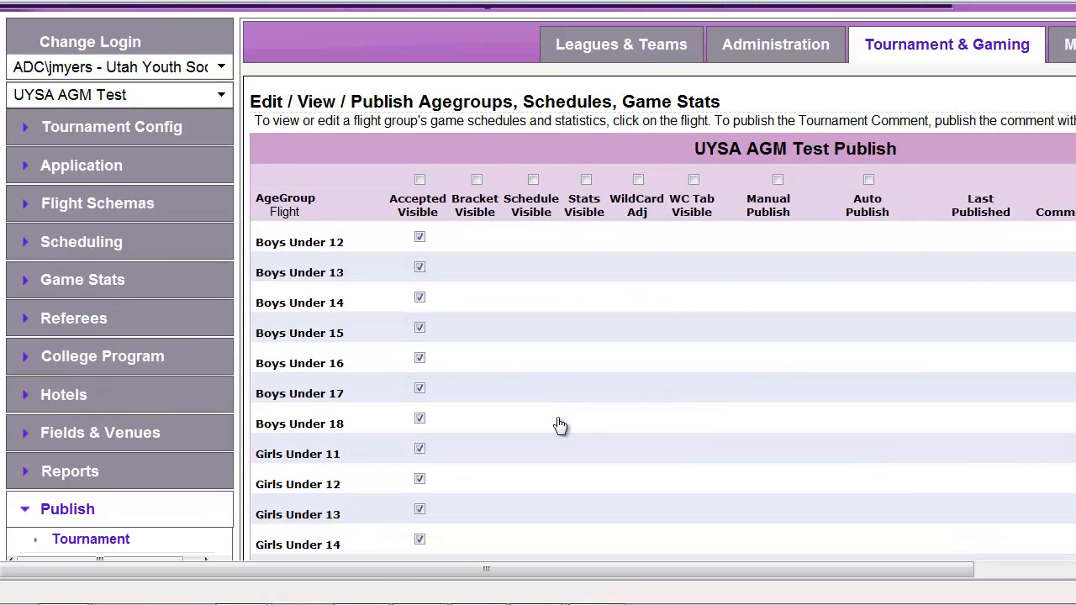
# Enable bracket, schedule, stats visibility and wildcard adjustment for Boys Under 11 Div 1, and stats visibility and wildcard adjustment for Div 2.
pyautogui.scroll(-1, 559, 428)
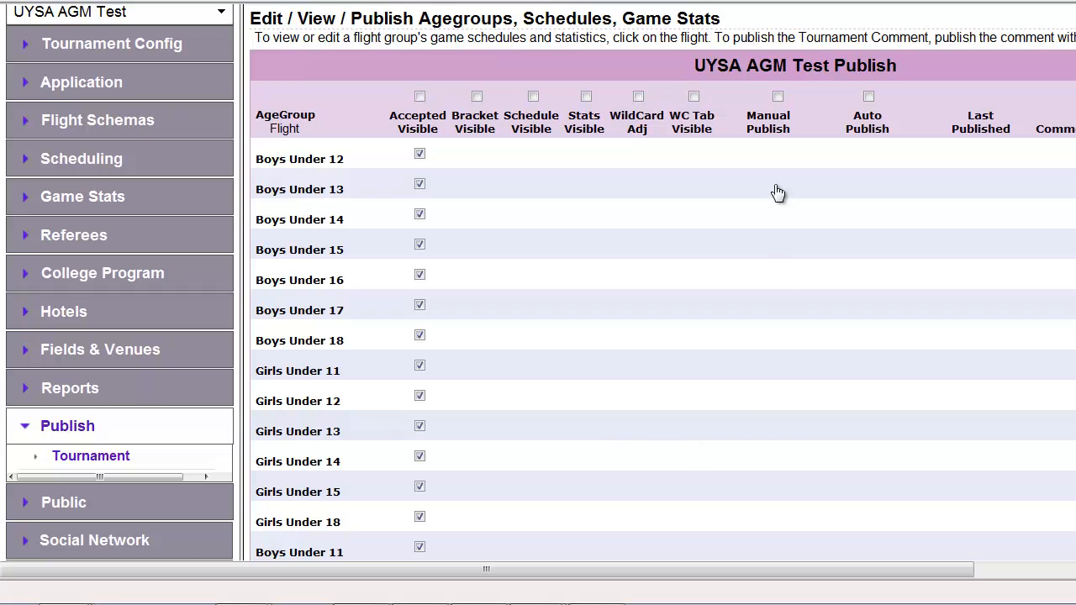
pyautogui.scroll(-3, 814, 429)
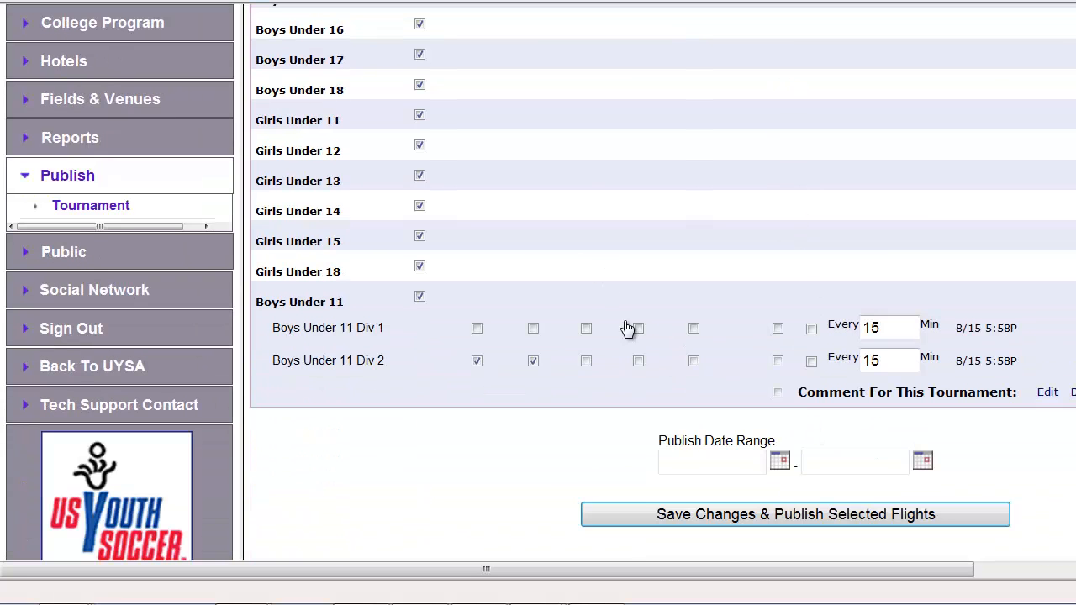
pyautogui.click(477, 328)
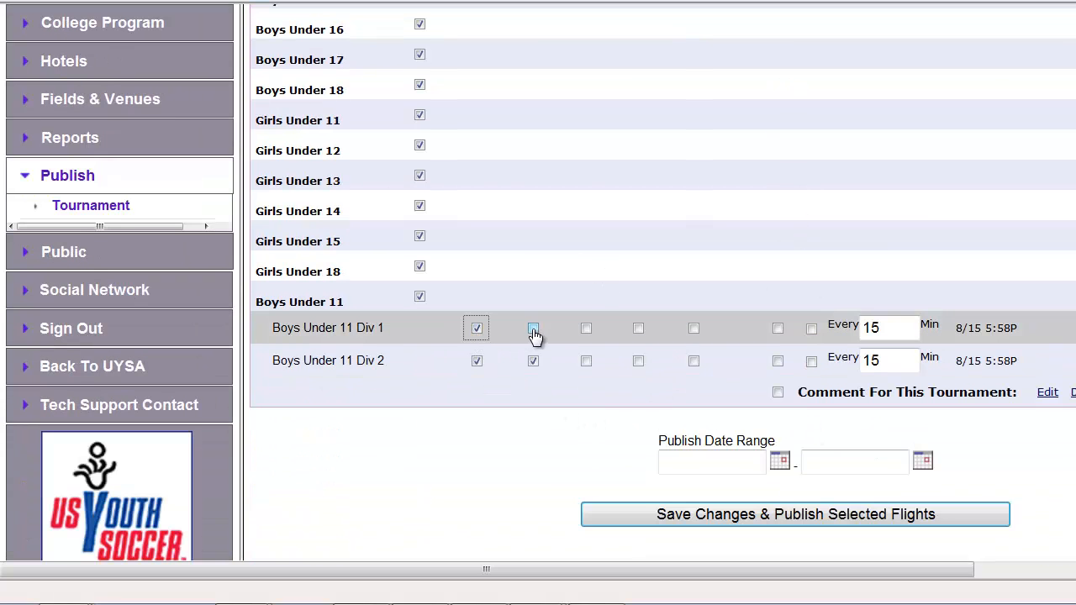
pyautogui.click(533, 328)
pyautogui.click(586, 327)
pyautogui.click(586, 361)
pyautogui.click(638, 328)
pyautogui.click(638, 361)
# Select both manual publish and auto publish for Boys Under 11 Div 1 and Div 2.
pyautogui.click(778, 328)
pyautogui.click(811, 328)
pyautogui.click(812, 360)
pyautogui.click(777, 361)
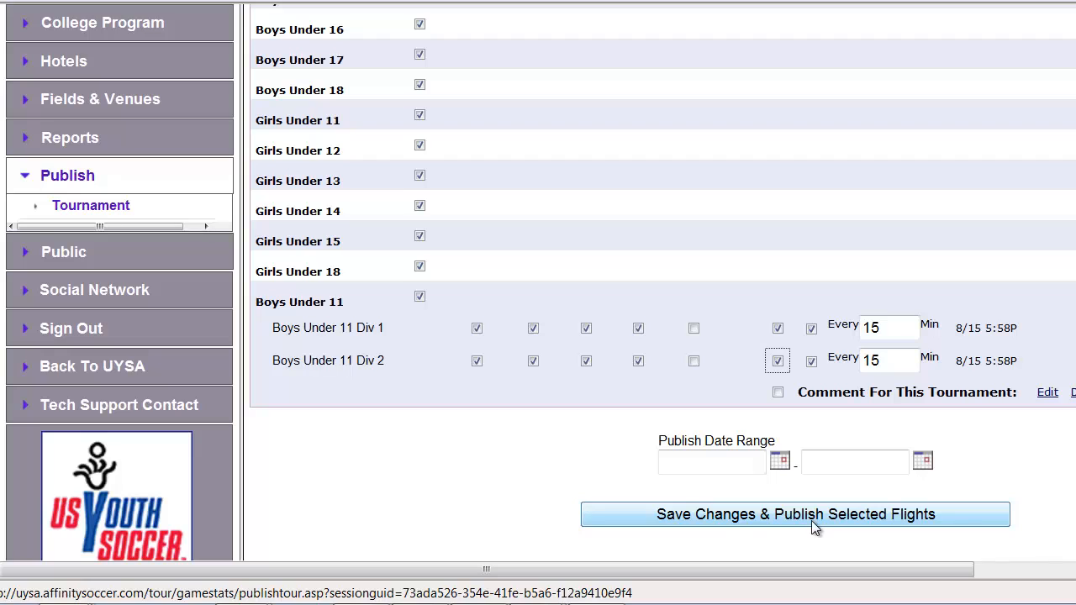
pyautogui.click(433, 483)
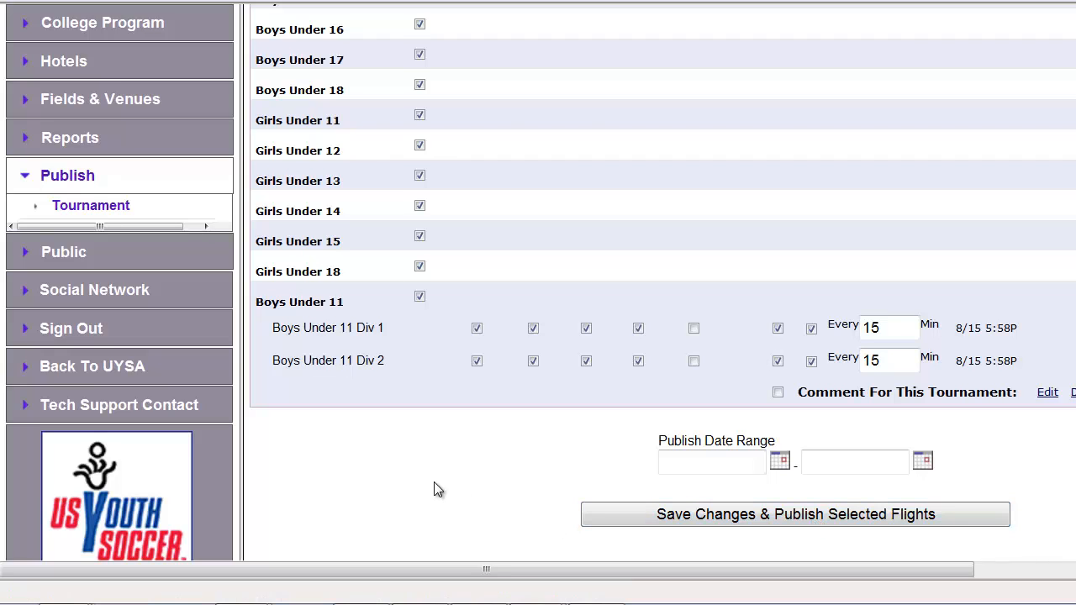